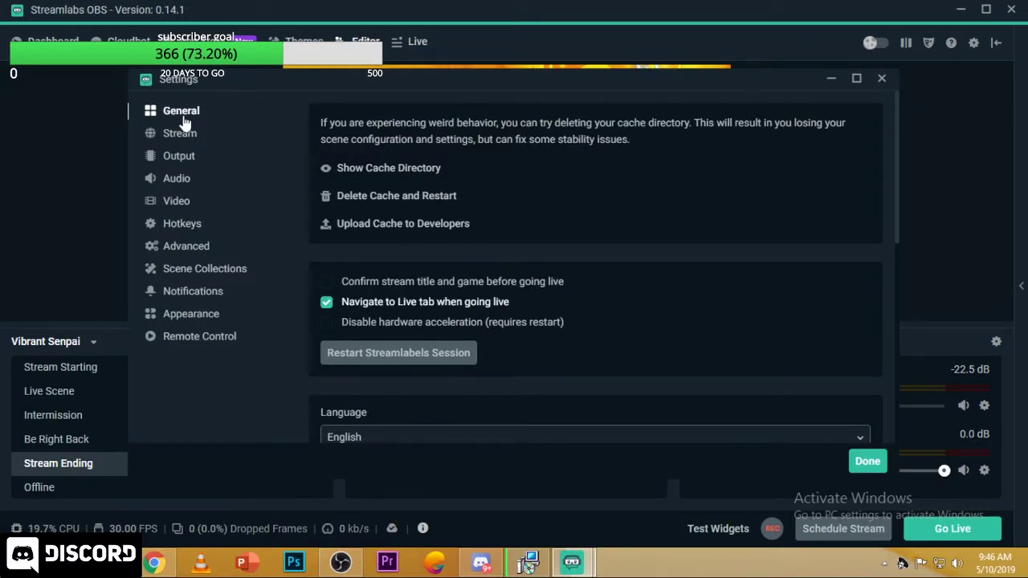
# Step: Open the stream settings and set the stream type to Streaming Services
pyautogui.scroll(-6, 550, 292)
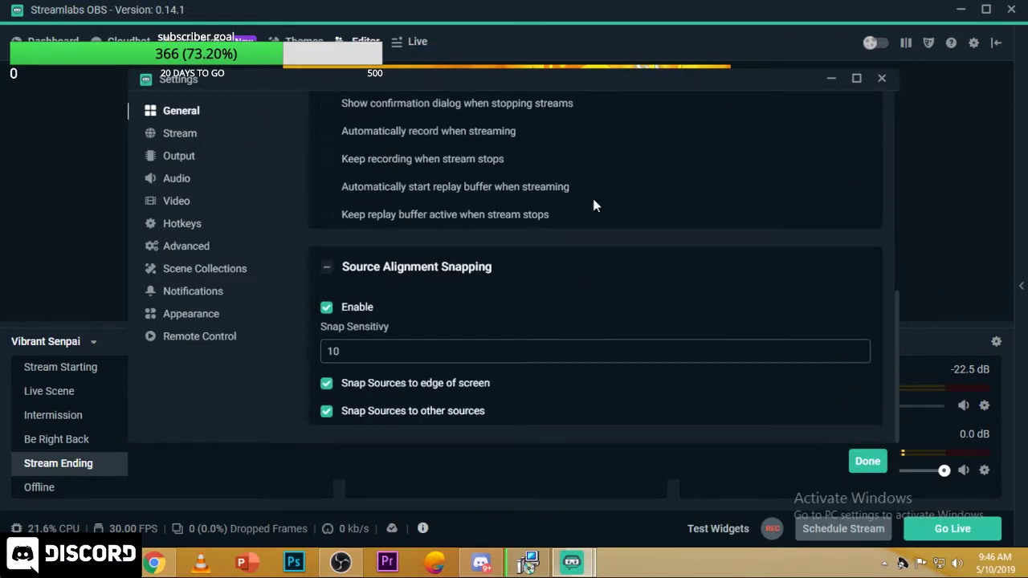
pyautogui.scroll(5, 405, 240)
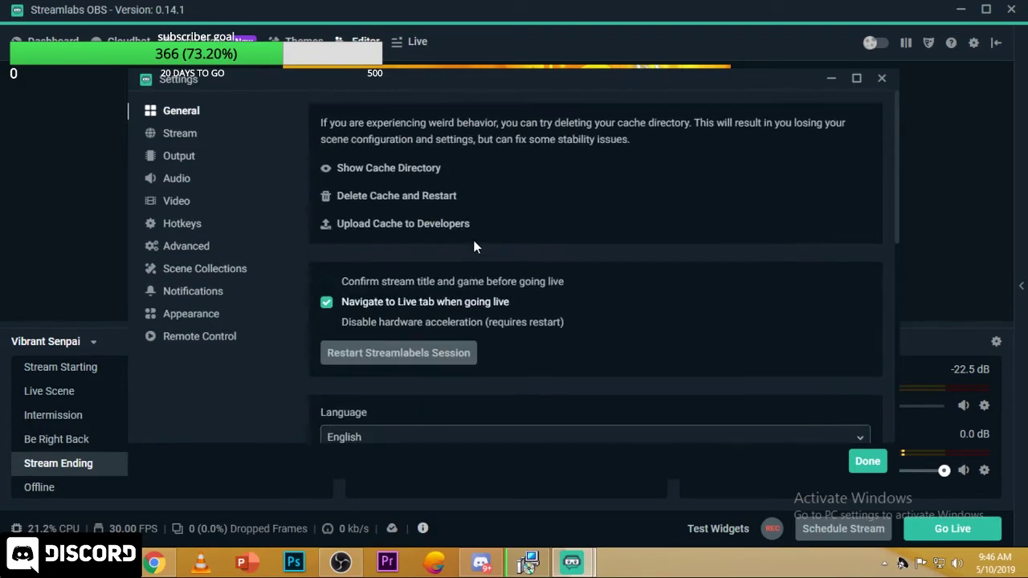
pyautogui.click(189, 137)
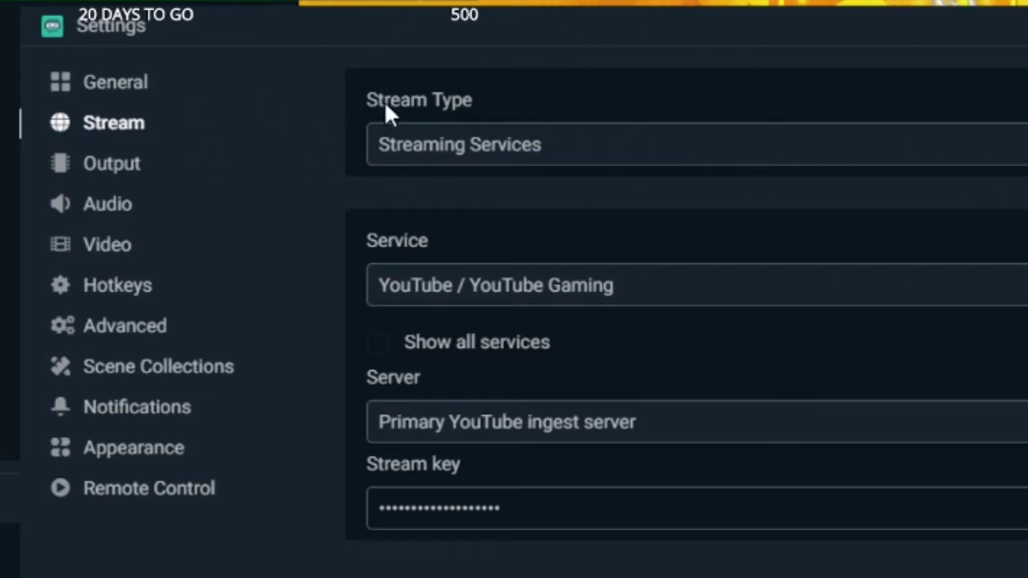
pyautogui.click(640, 152)
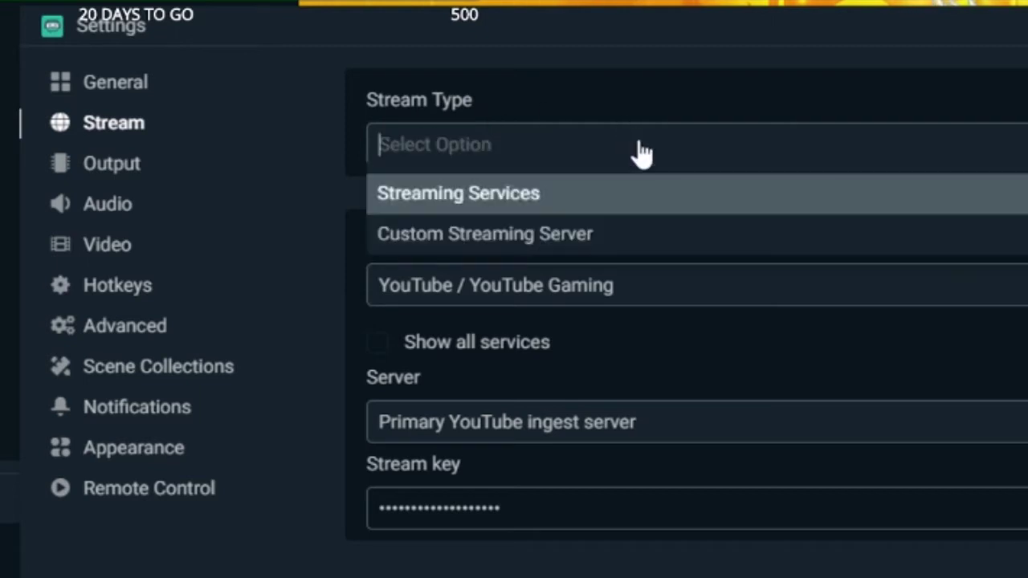
pyautogui.click(423, 202)
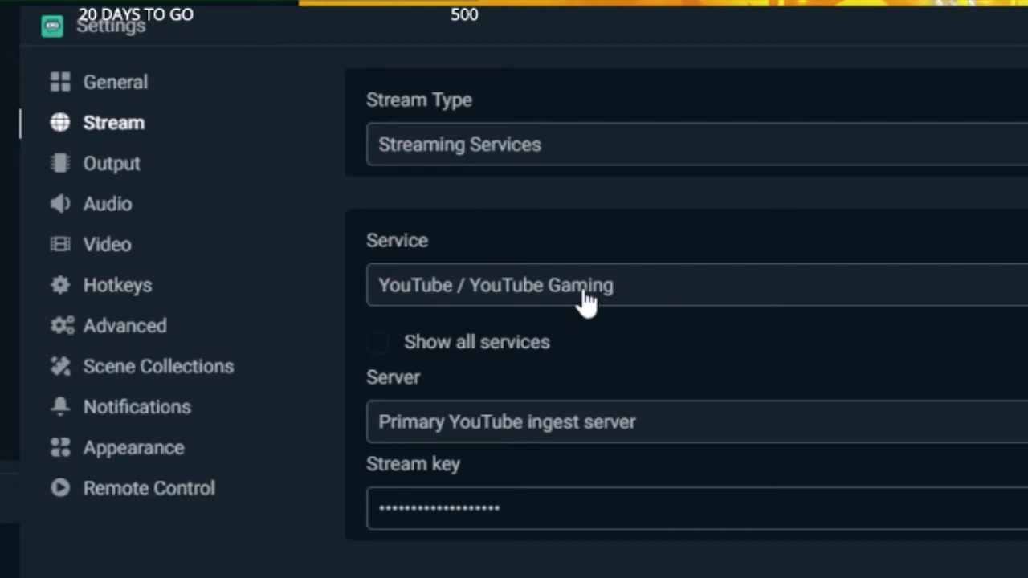
# Step: Set the streaming service to YouTube / YouTube Gaming and check which ingest servers are available
pyautogui.click(539, 303)
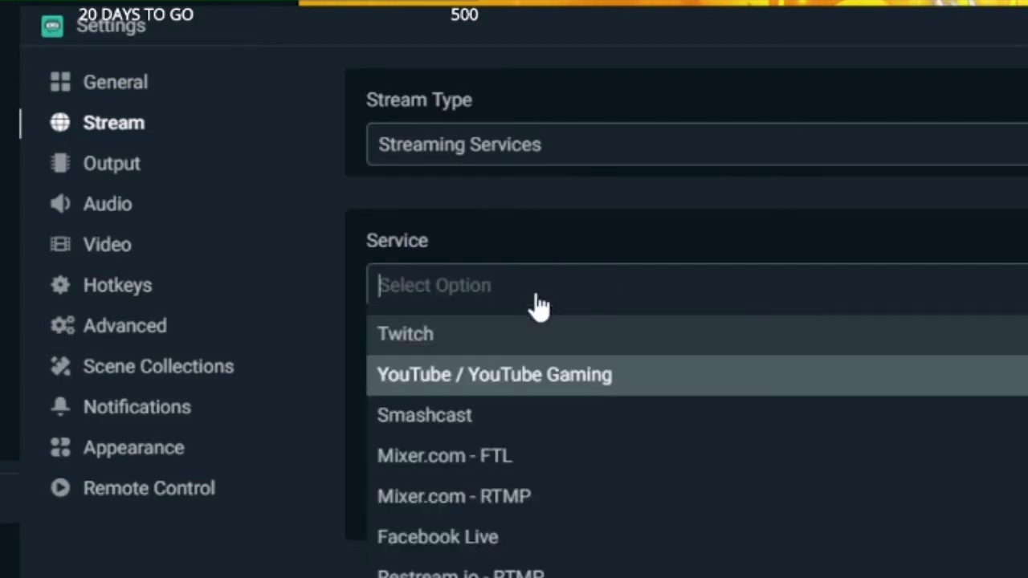
pyautogui.click(507, 391)
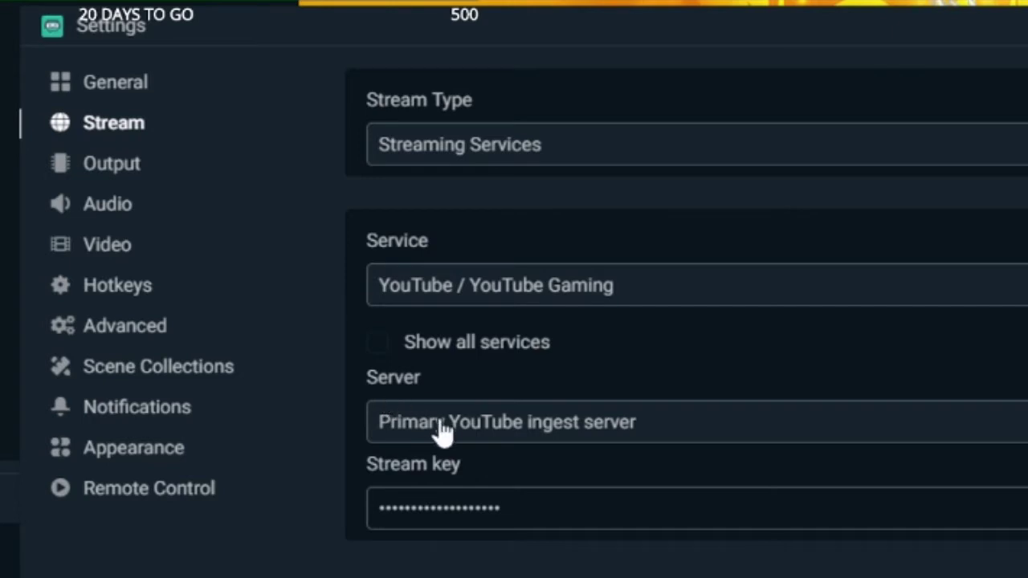
pyautogui.click(454, 440)
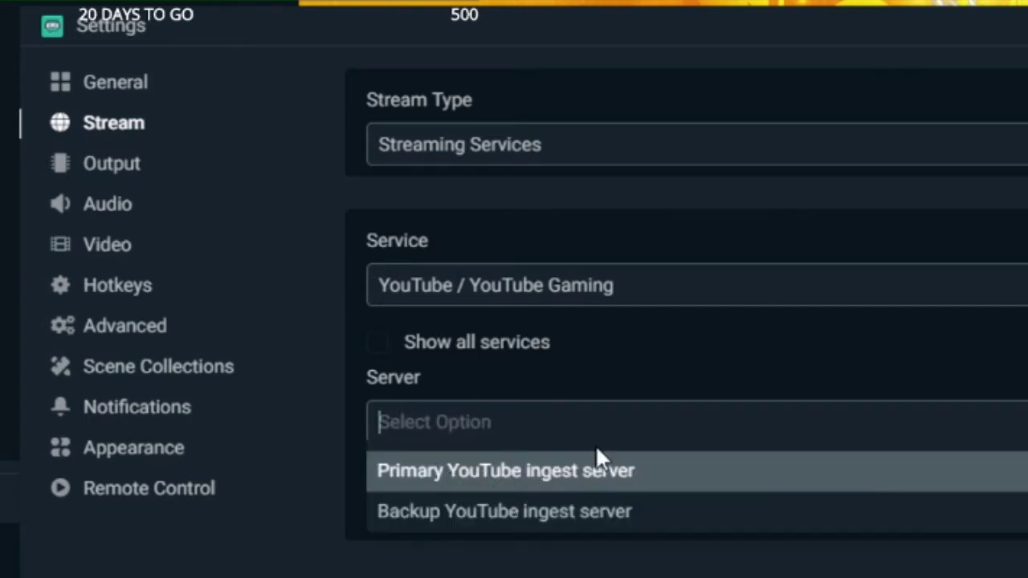
pyautogui.click(648, 348)
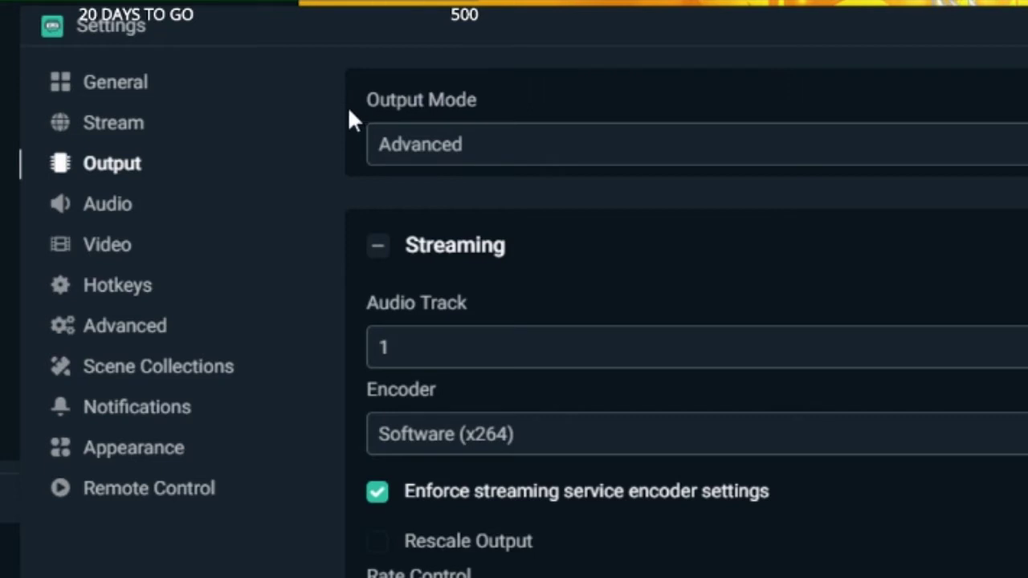
# Step: Switch the output mode to Simple and look through its streaming settings
pyautogui.click(649, 146)
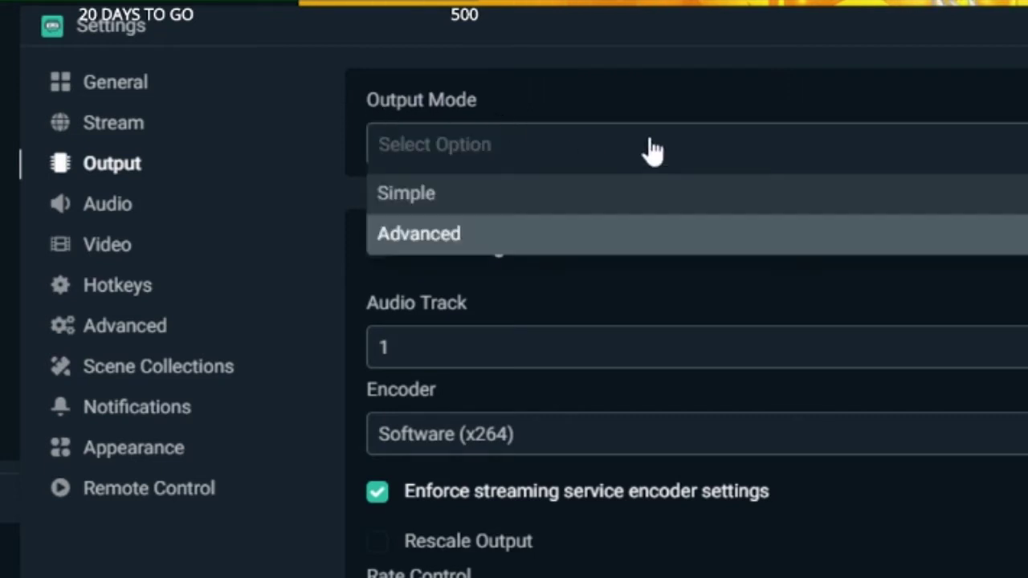
pyautogui.click(466, 195)
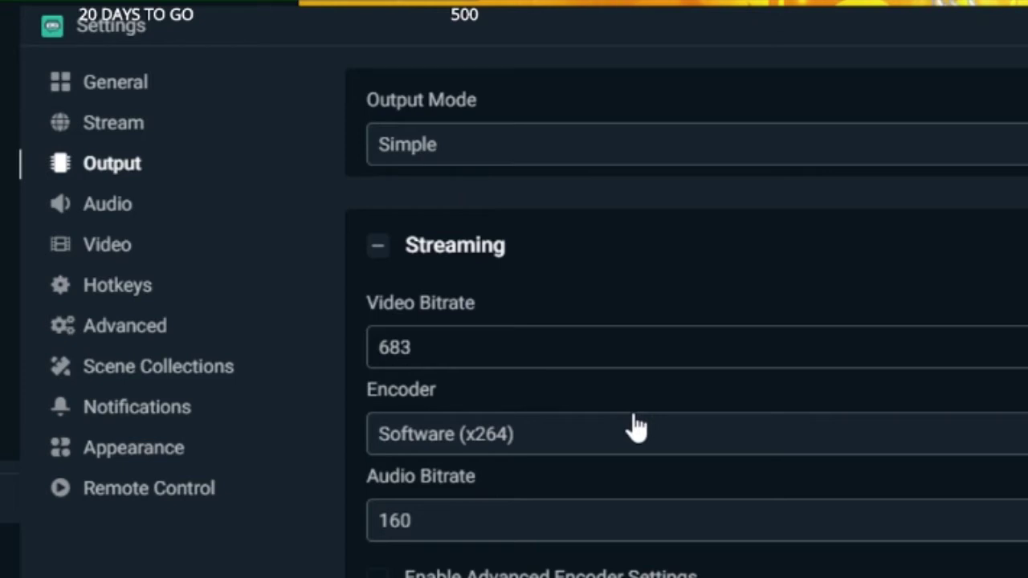
pyautogui.scroll(-10, 634, 426)
pyautogui.scroll(9, 633, 424)
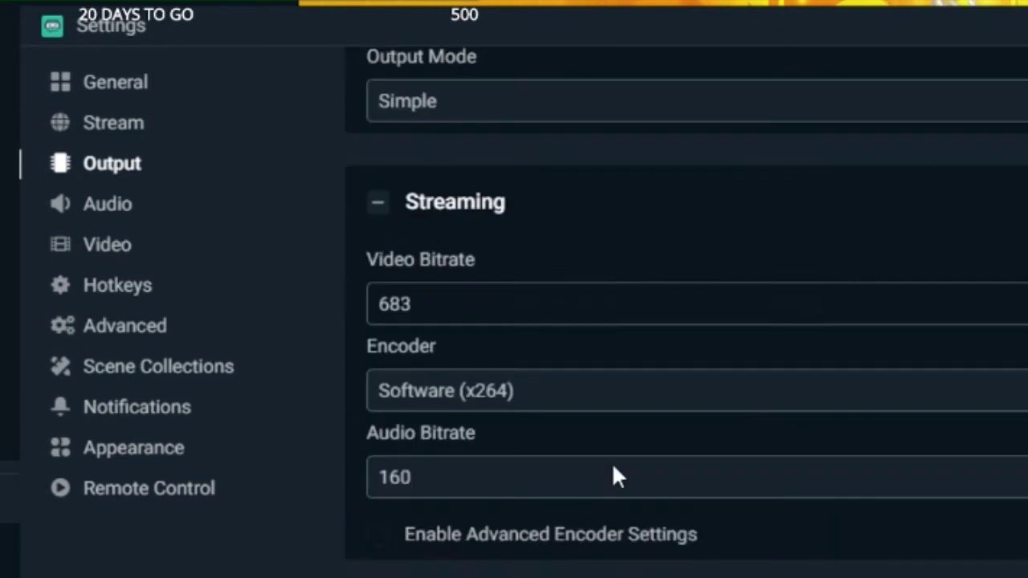
pyautogui.scroll(1, 613, 475)
# Step: Set the output mode to Advanced and check the available encoders for streaming
pyautogui.click(754, 157)
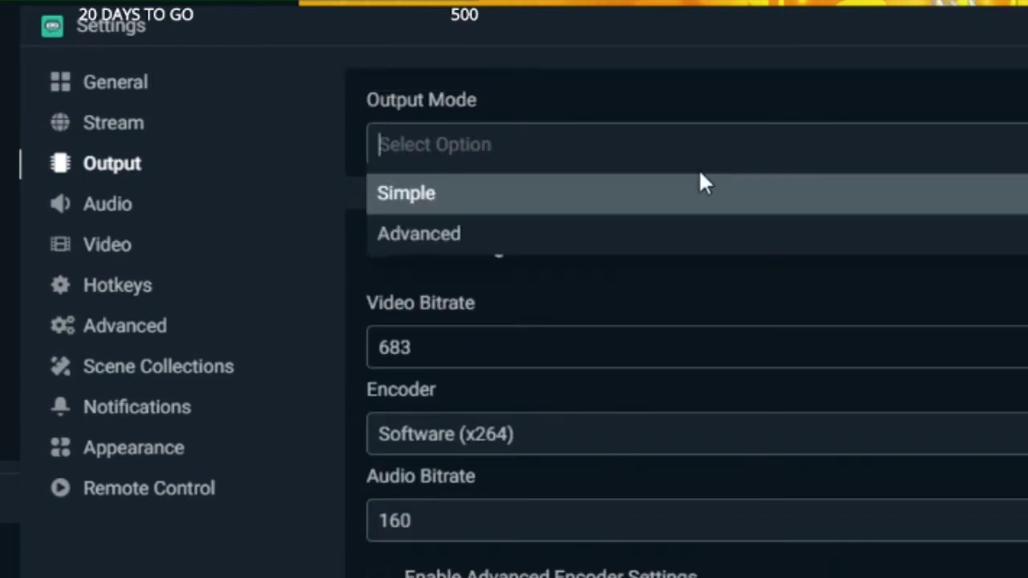
pyautogui.click(625, 230)
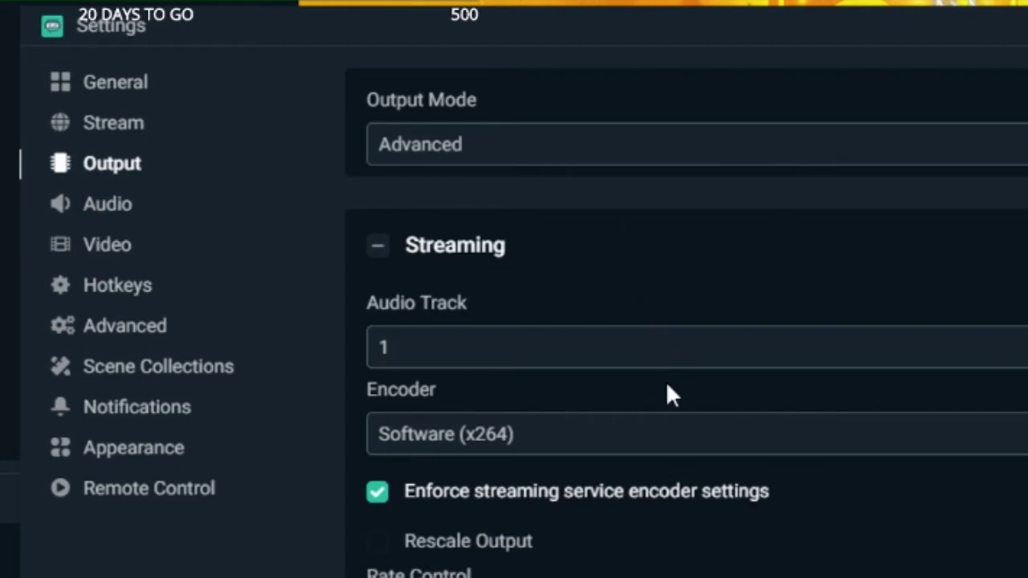
pyautogui.scroll(-5, 668, 388)
pyautogui.scroll(5, 667, 389)
pyautogui.click(480, 447)
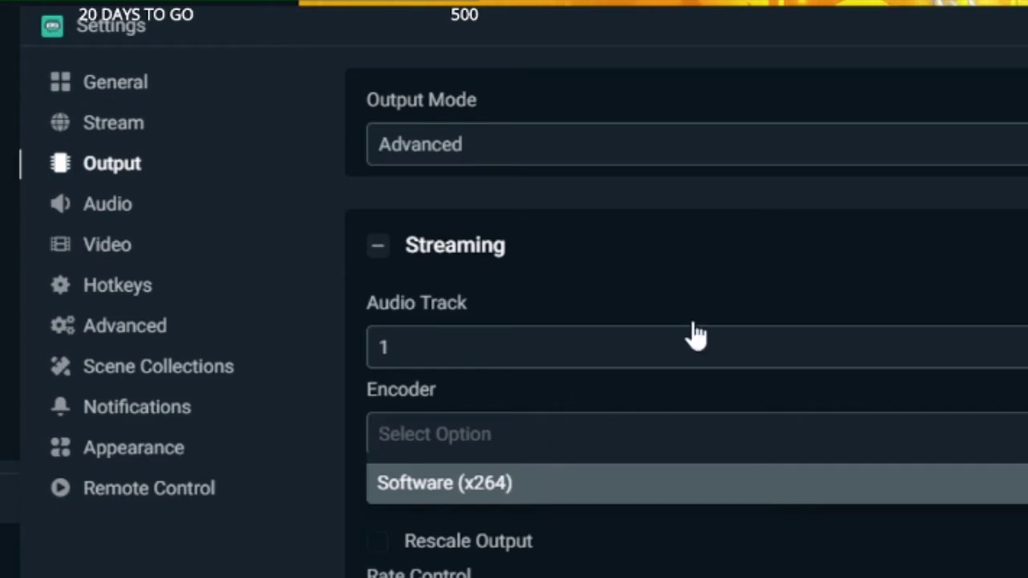
pyautogui.click(679, 268)
pyautogui.click(444, 251)
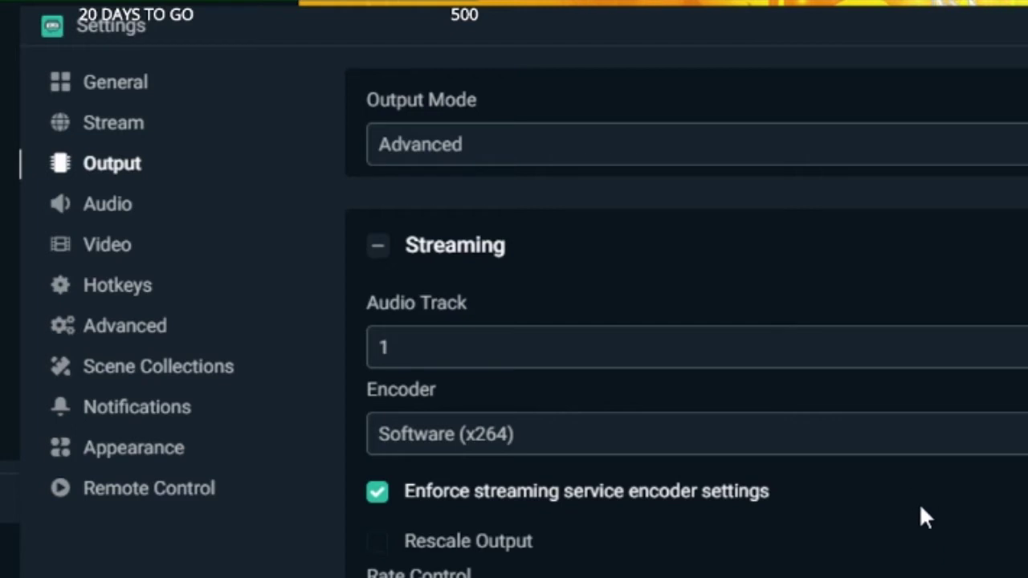
# Step: Set the rate control of the streaming encoder to CBR
pyautogui.scroll(-5, 919, 506)
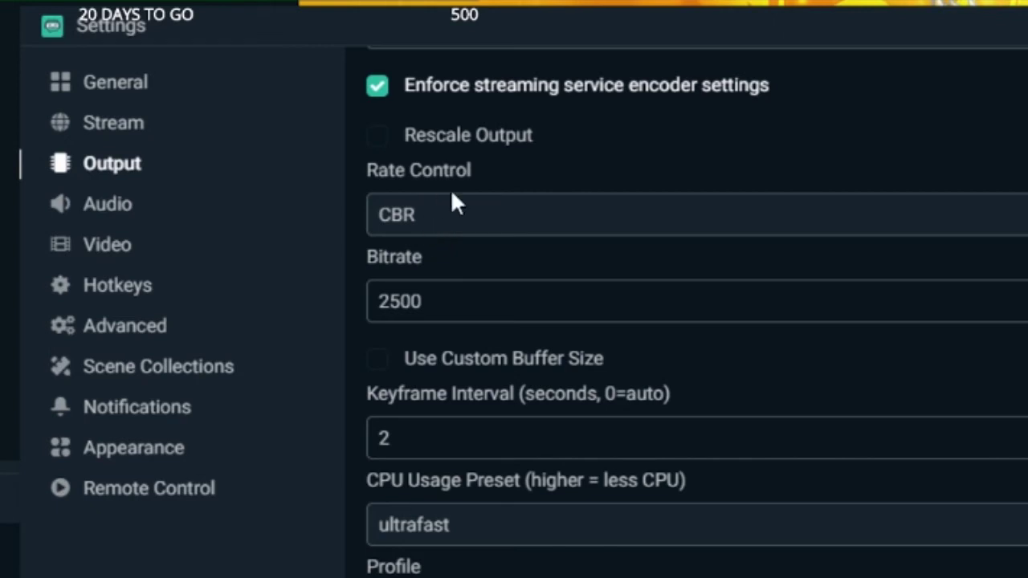
pyautogui.click(466, 211)
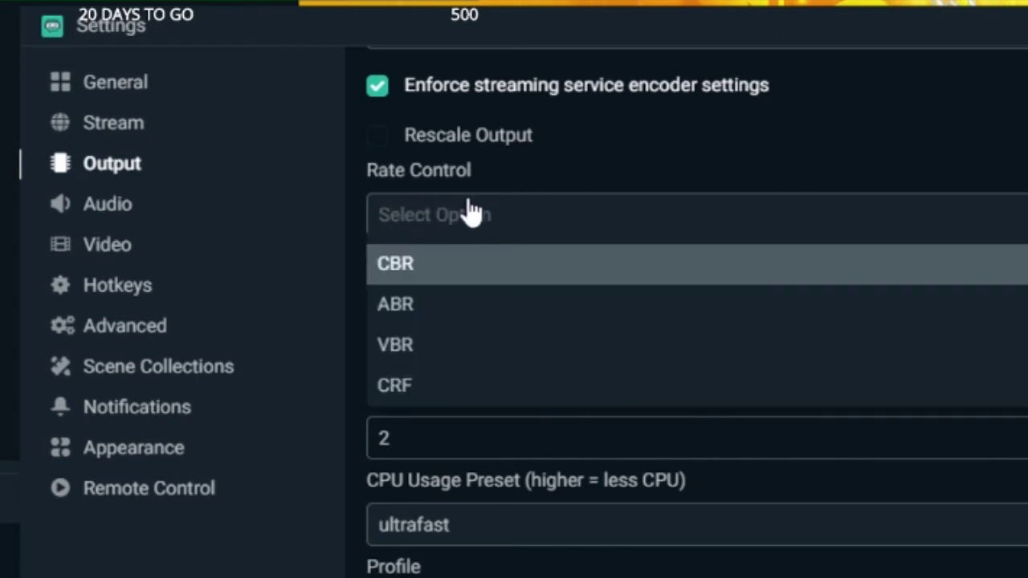
pyautogui.click(455, 276)
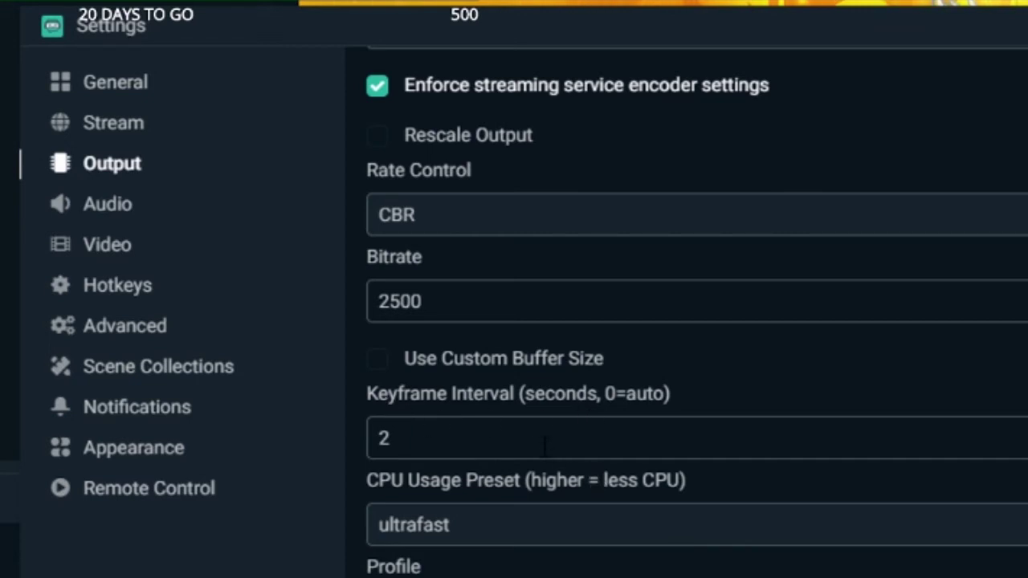
# Step: Look through the available CPU usage presets for the streaming encoder without choosing another one
pyautogui.scroll(-2, 578, 470)
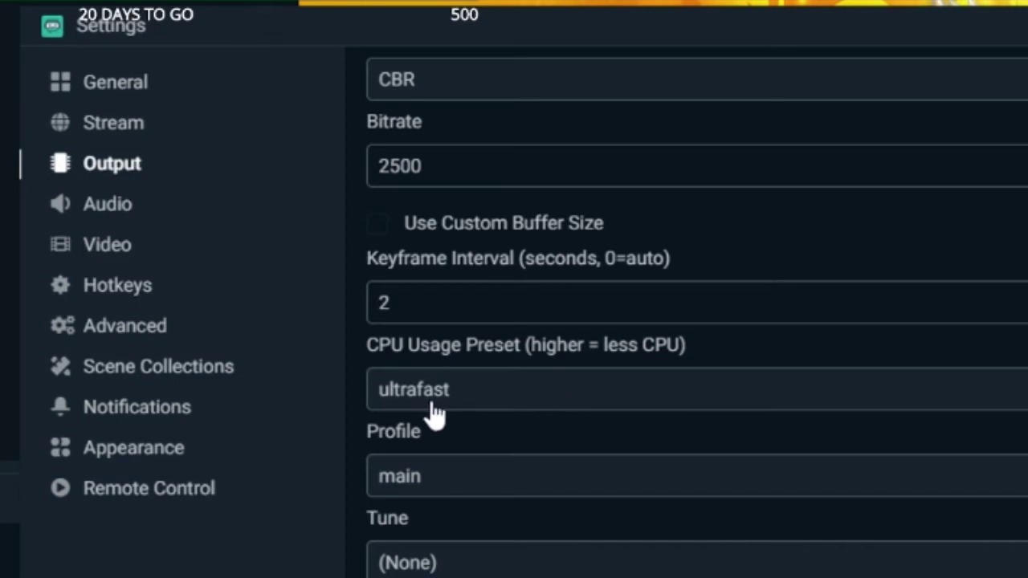
pyautogui.click(514, 403)
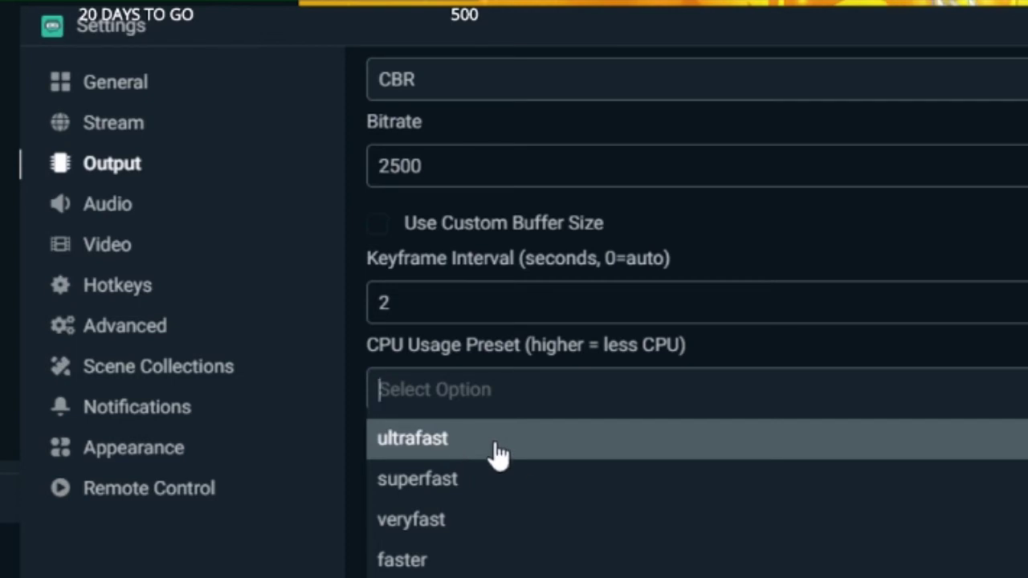
pyautogui.scroll(-4, 509, 466)
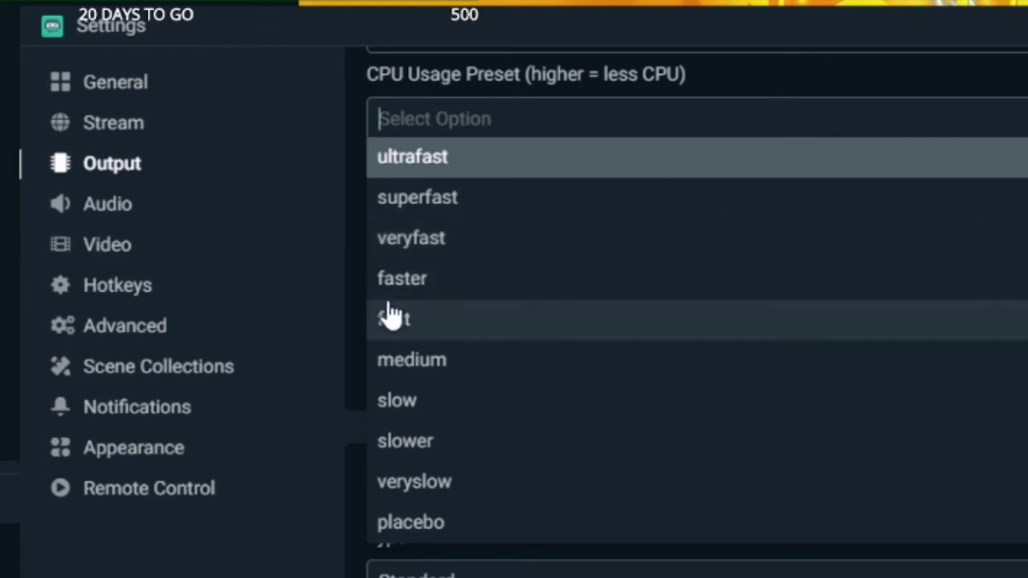
pyautogui.click(351, 340)
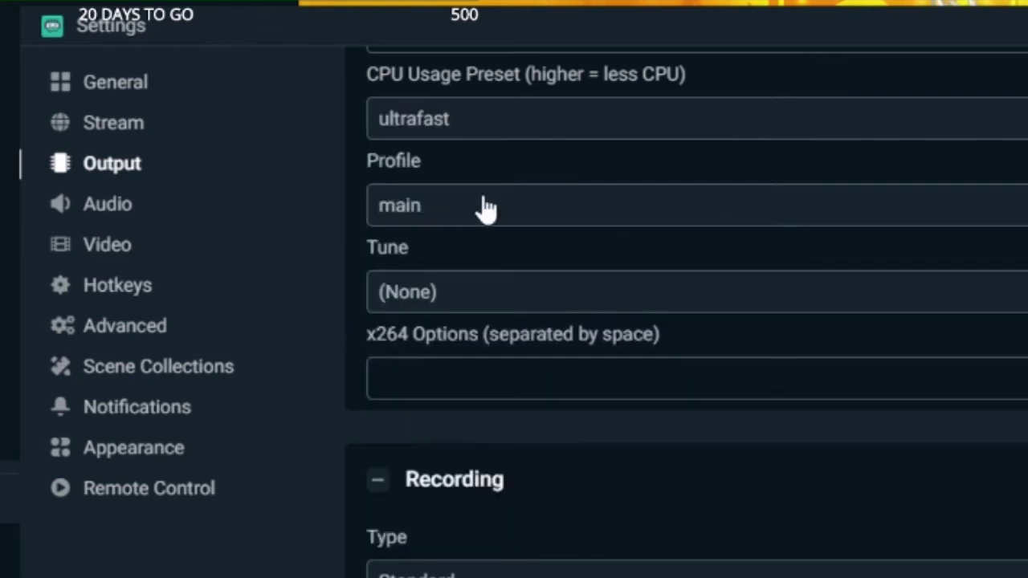
# Step: Set the streaming encoder's profile to main and its tune option to (None)
pyautogui.scroll(2, 484, 237)
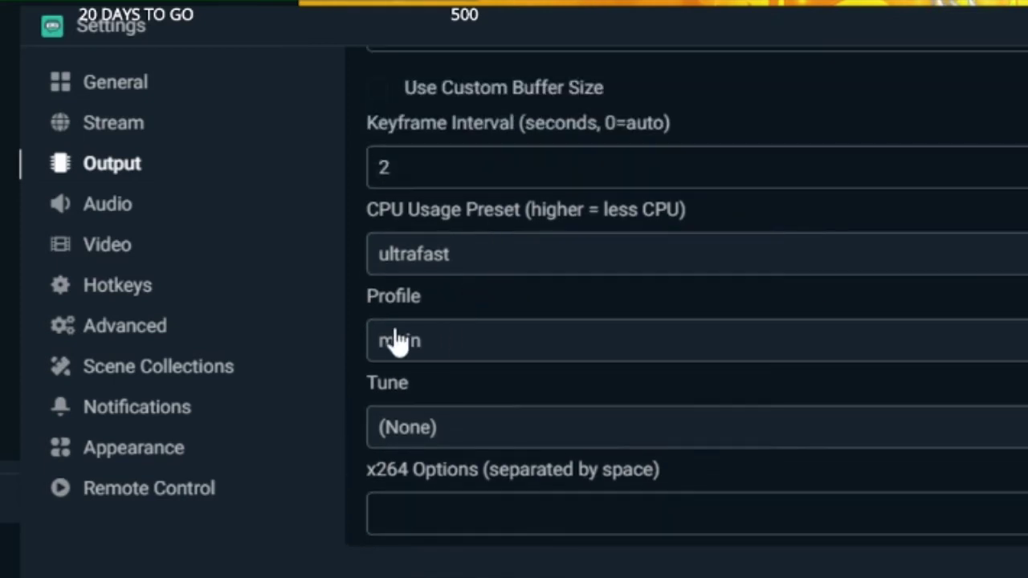
pyautogui.click(425, 340)
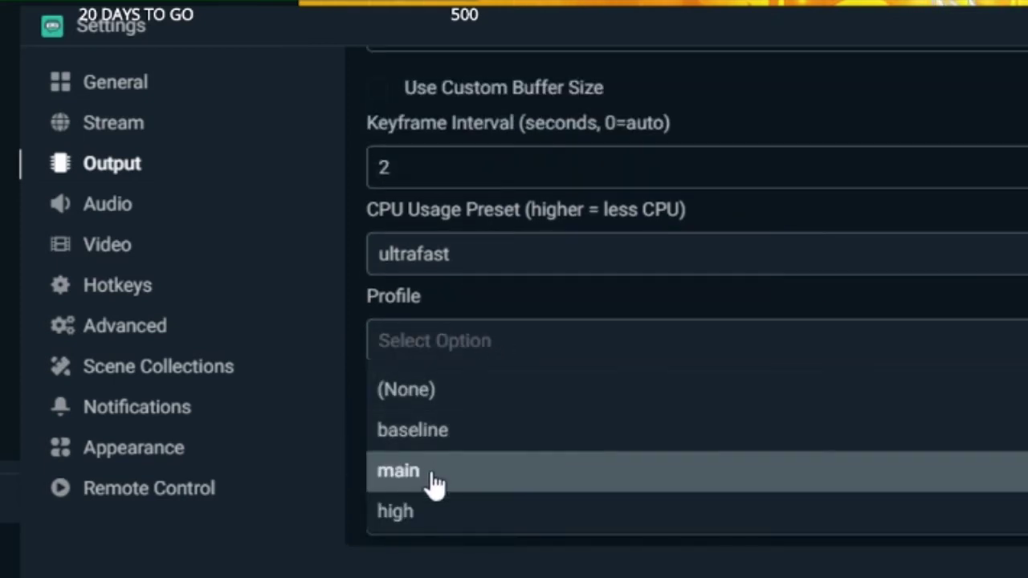
pyautogui.click(432, 475)
pyautogui.click(438, 430)
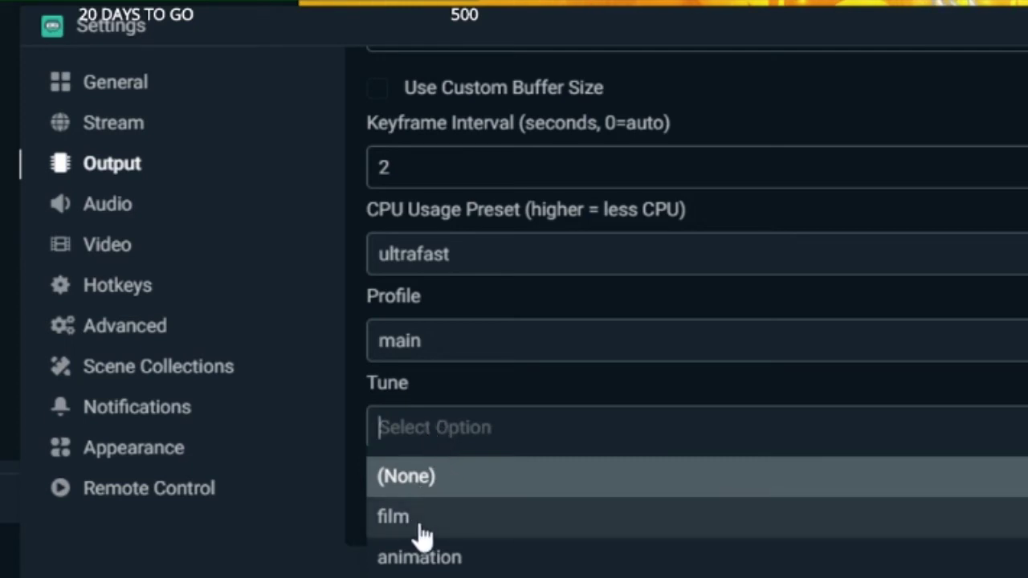
pyautogui.click(435, 484)
pyautogui.click(446, 442)
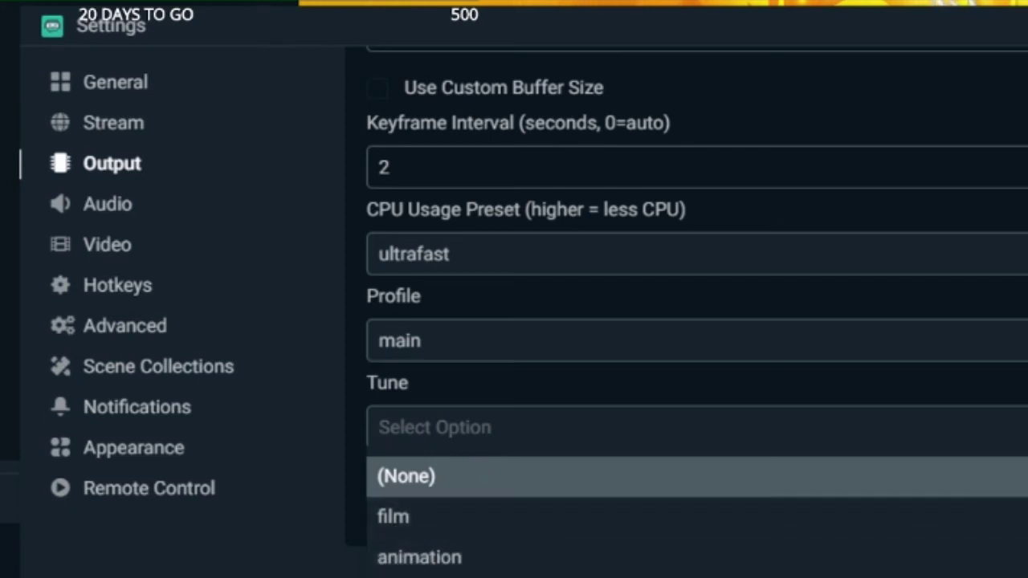
pyautogui.scroll(-2, 481, 557)
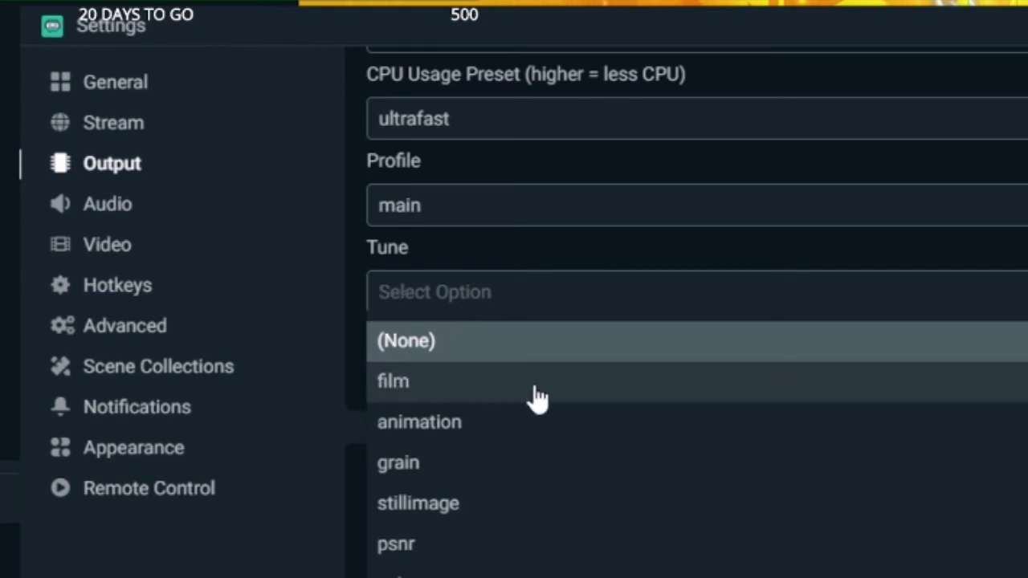
pyautogui.click(347, 366)
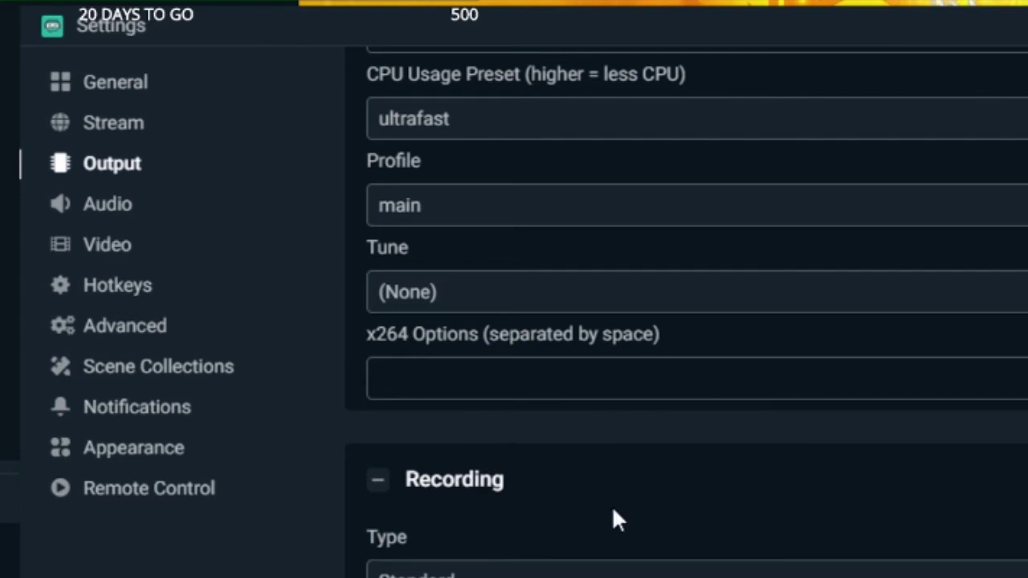
# Step: Examine the recording type options and the remaining recording and audio track settings of the output
pyautogui.scroll(-3, 578, 508)
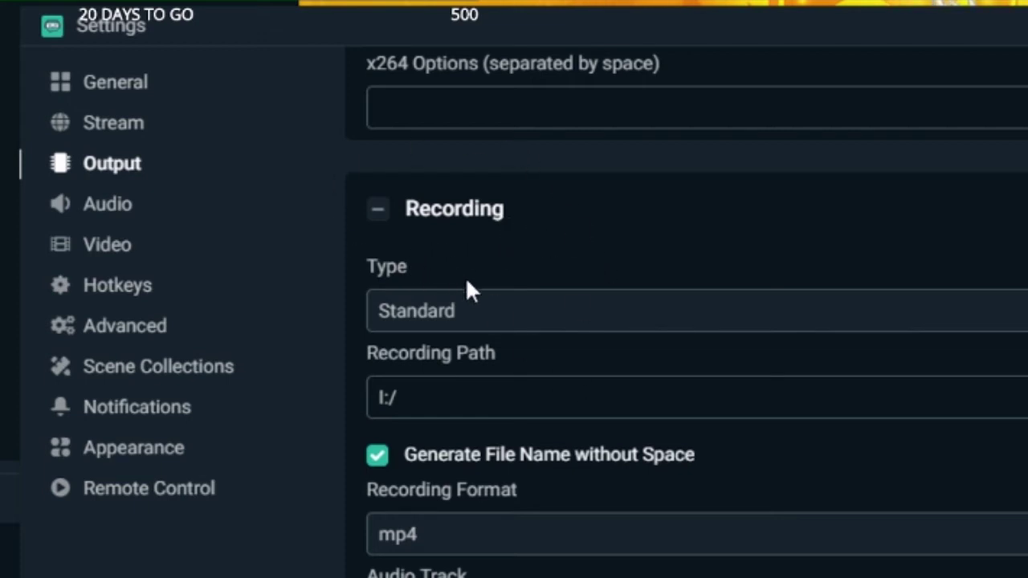
pyautogui.click(487, 302)
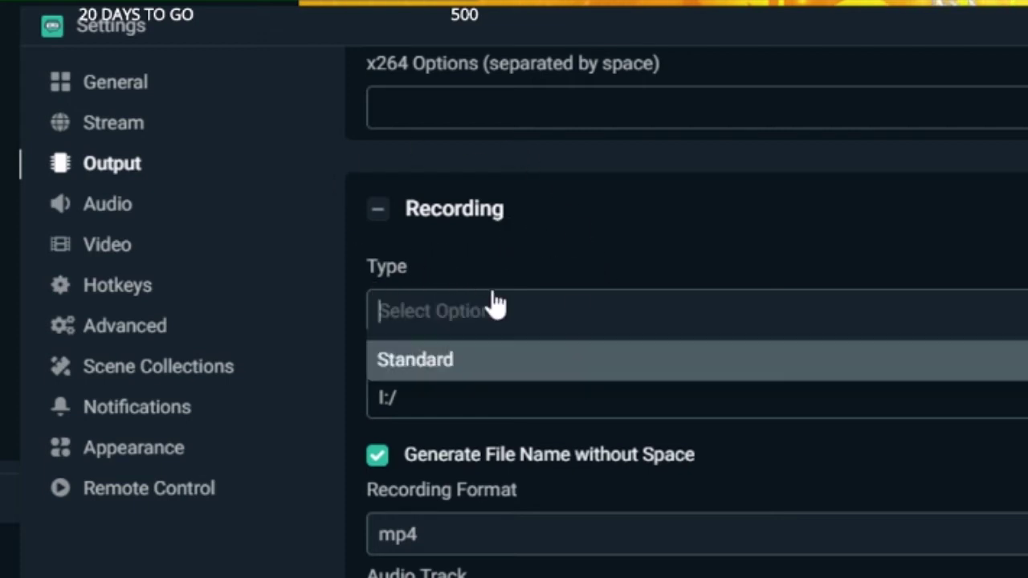
pyautogui.click(427, 267)
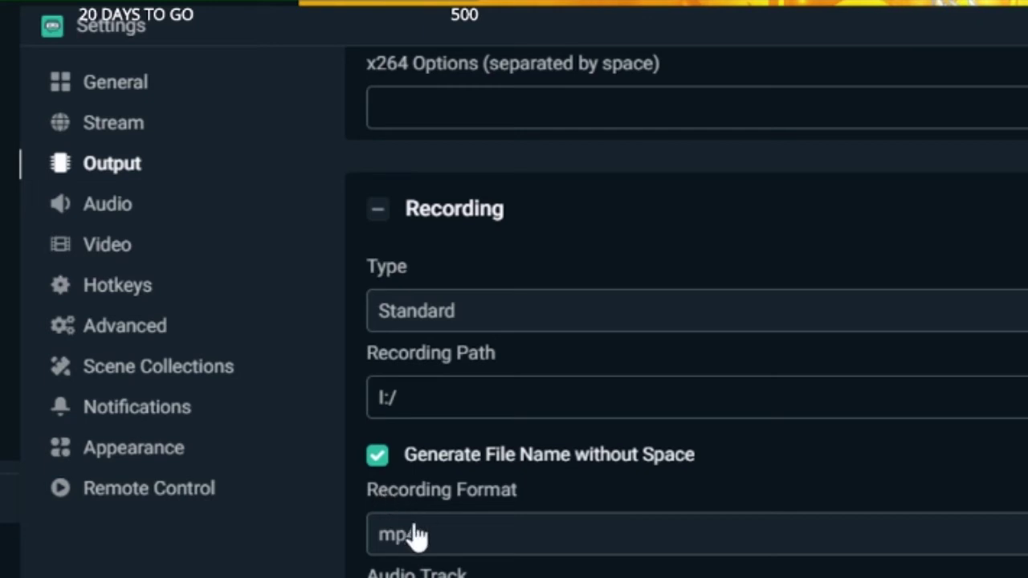
pyautogui.scroll(-5, 499, 537)
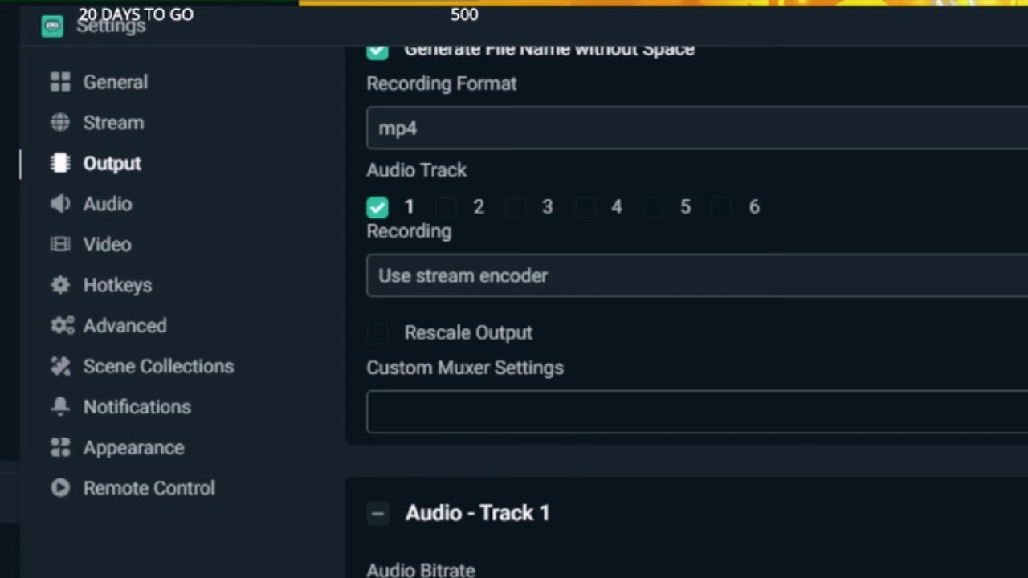
pyautogui.scroll(-3, 522, 554)
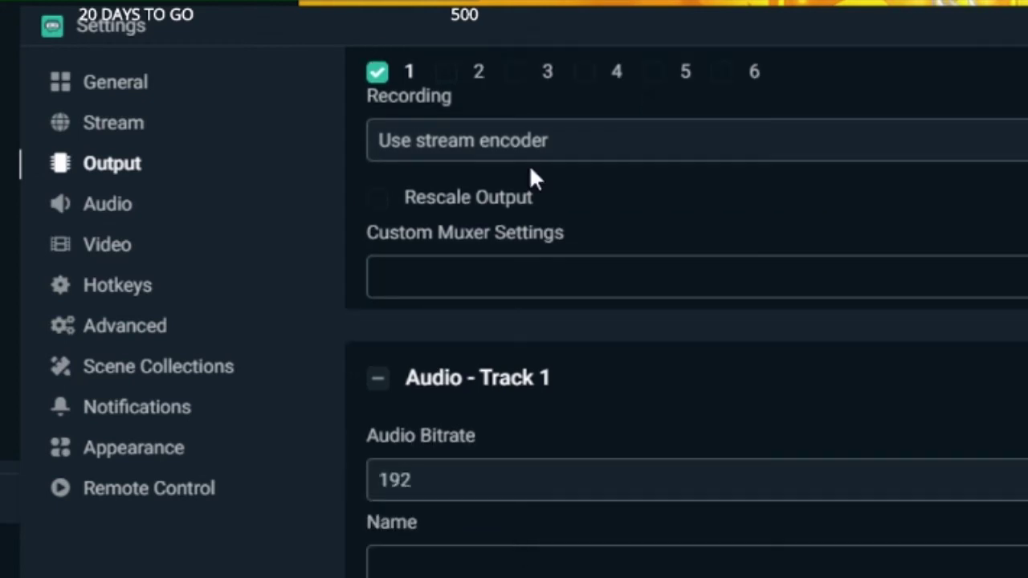
pyautogui.scroll(-20, 536, 325)
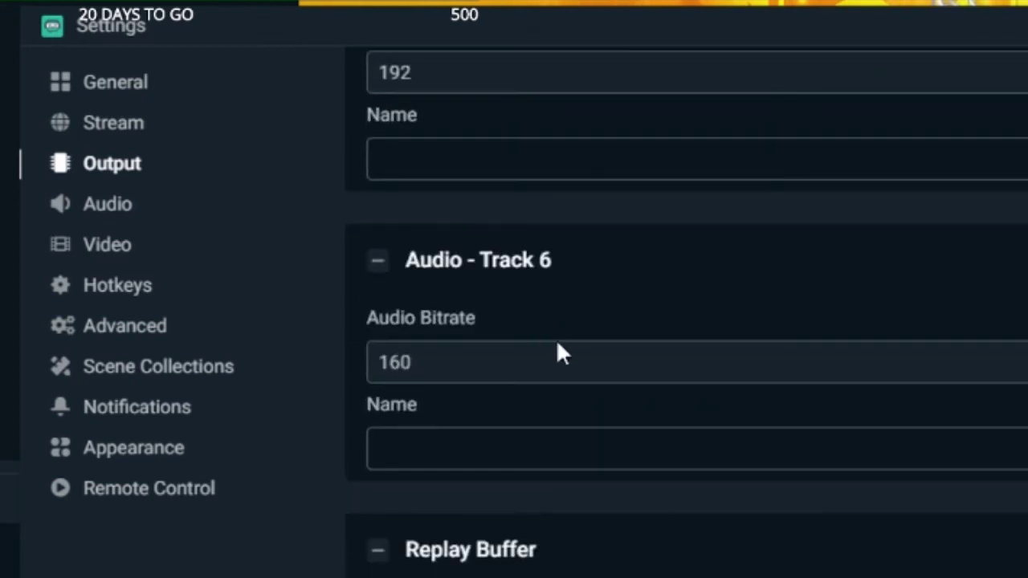
# Step: Review the audio track bitrates in the output settings, and open the audio settings with the crash dialog moved out of the way
pyautogui.scroll(20, 560, 354)
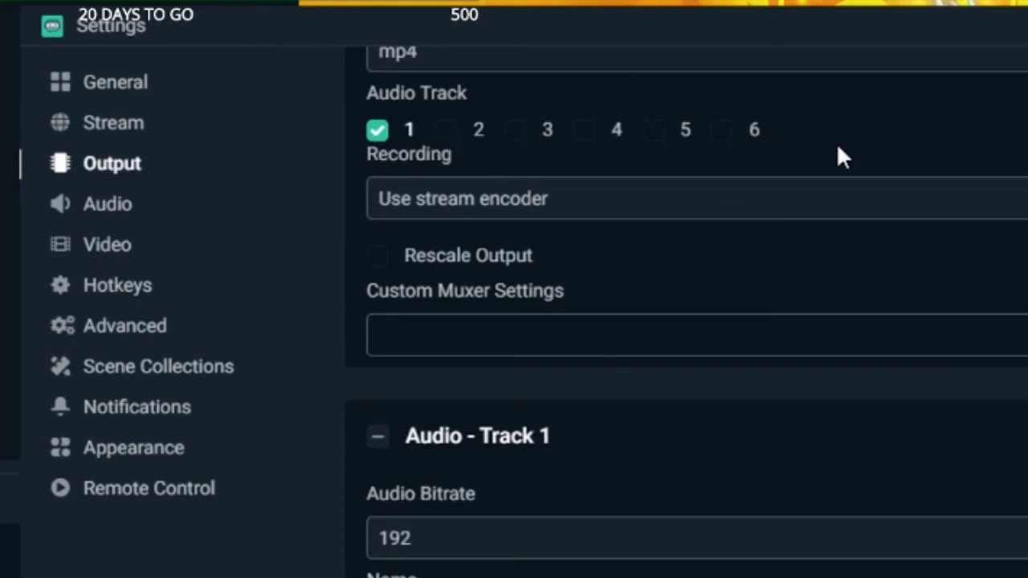
pyautogui.scroll(-20, 579, 322)
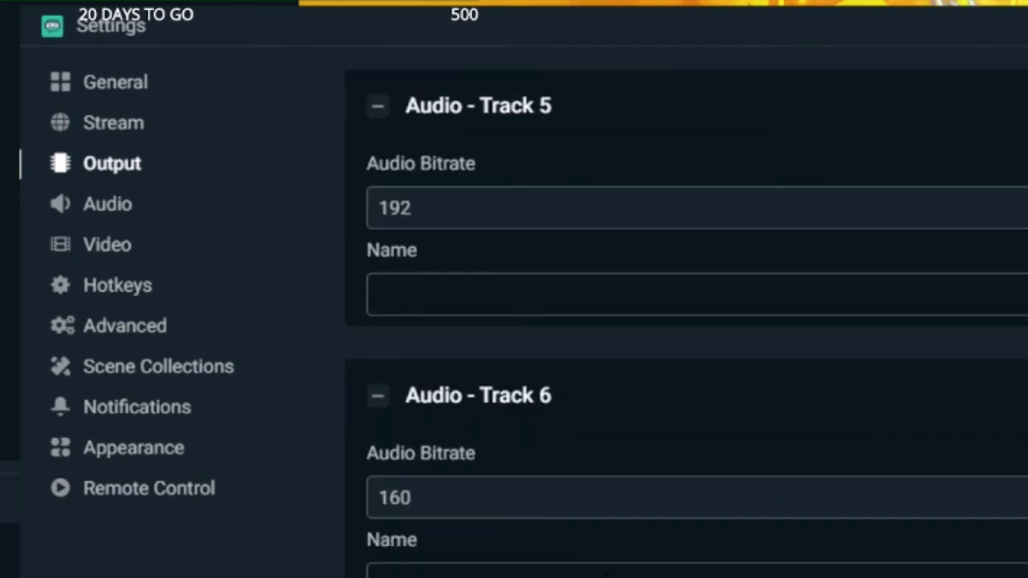
pyautogui.scroll(20, 583, 560)
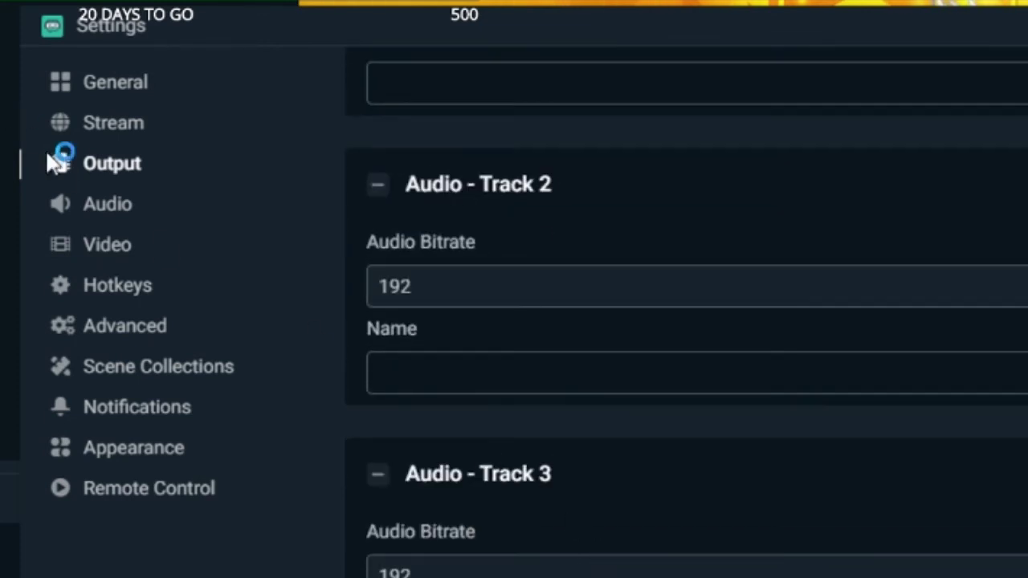
pyautogui.click(105, 208)
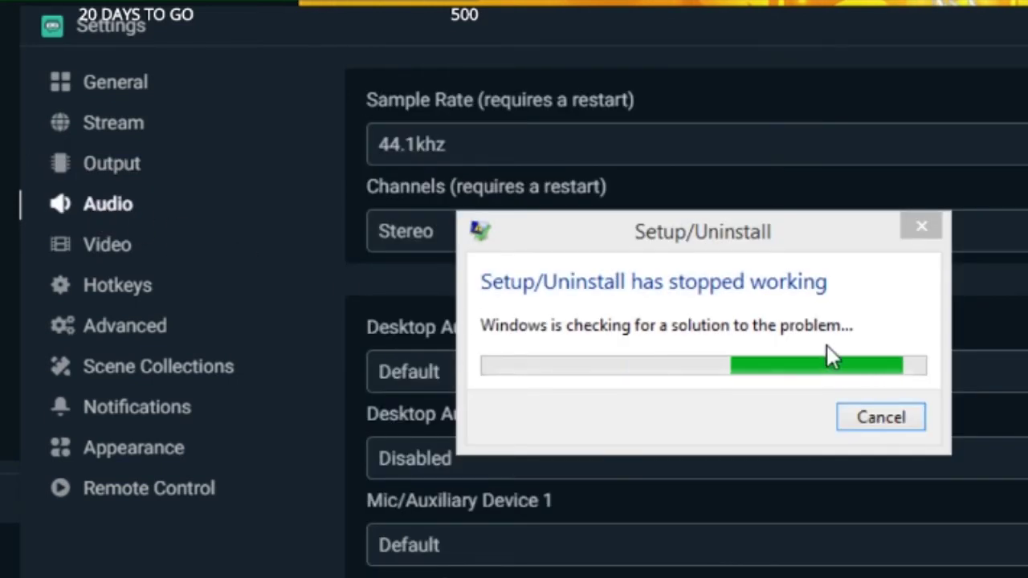
pyautogui.moveTo(748, 232); pyautogui.dragTo(747, 474)
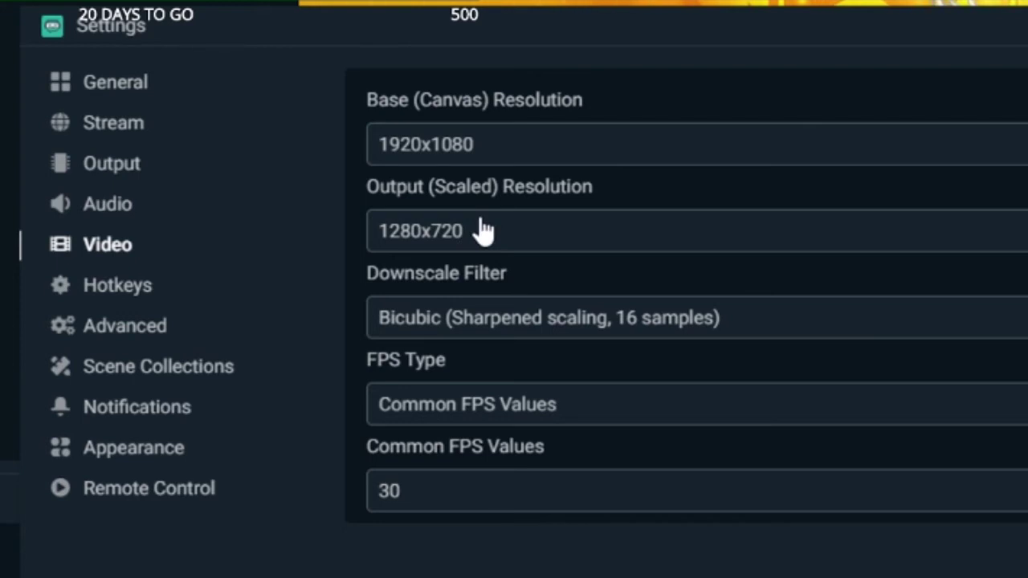
# Step: Set the base (canvas) resolution to 1920x1080 and look through the output (scaled) resolutions without choosing another one
pyautogui.click(530, 157)
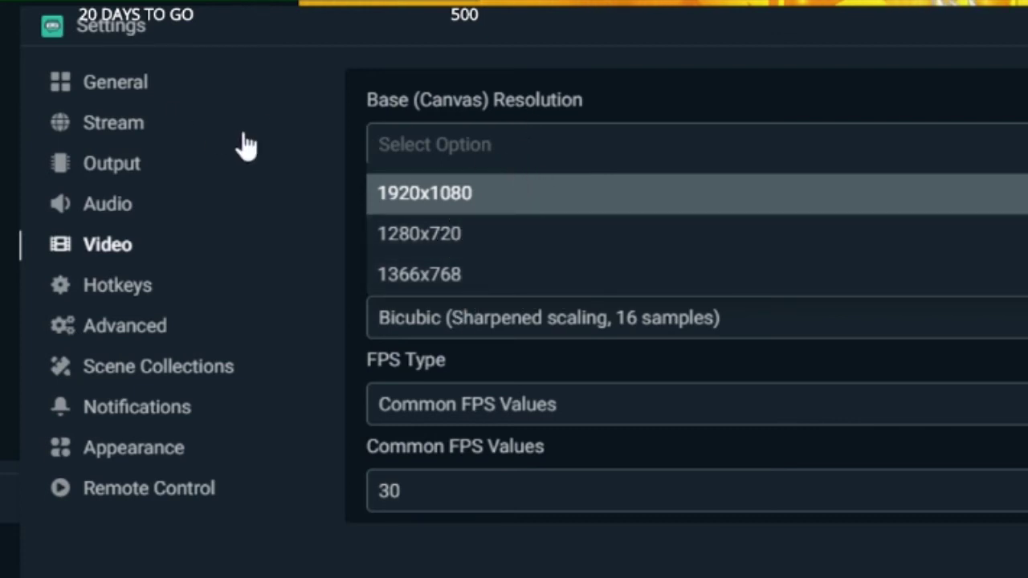
pyautogui.click(443, 188)
pyautogui.click(465, 233)
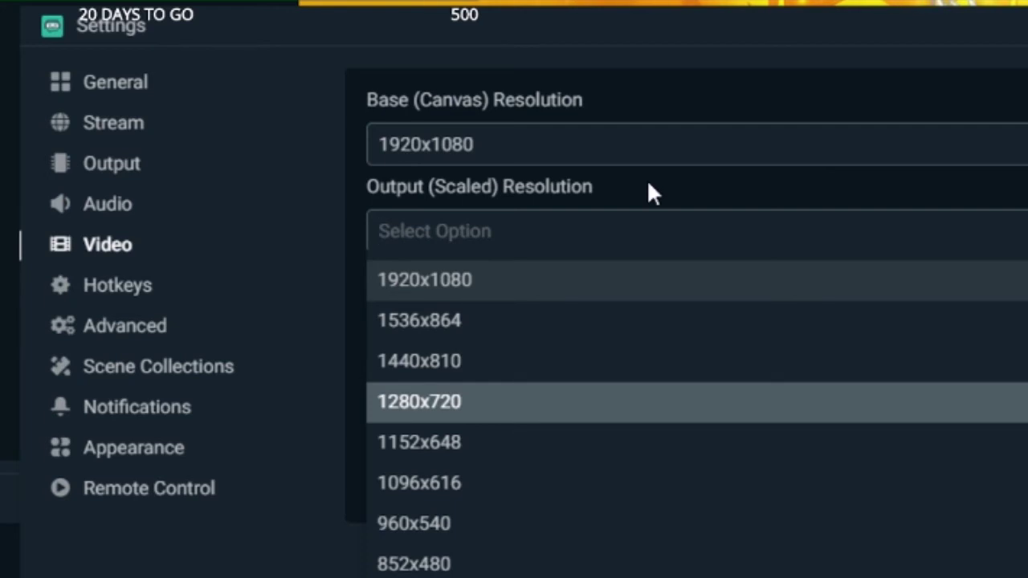
pyautogui.scroll(-1, 466, 569)
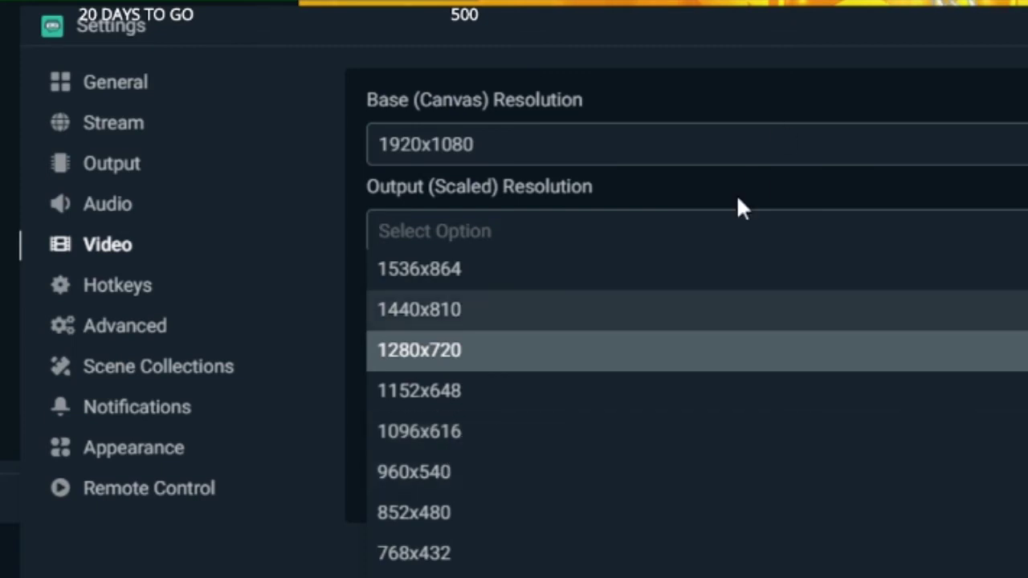
pyautogui.click(907, 196)
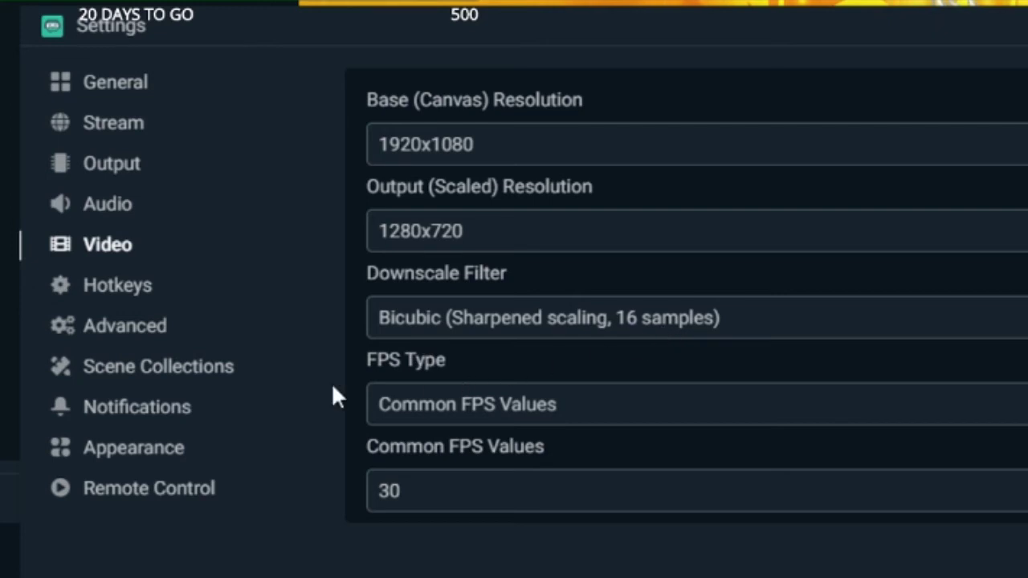
# Step: Set the video's FPS type to Common FPS Values and its frame rate to 59.94
pyautogui.click(543, 415)
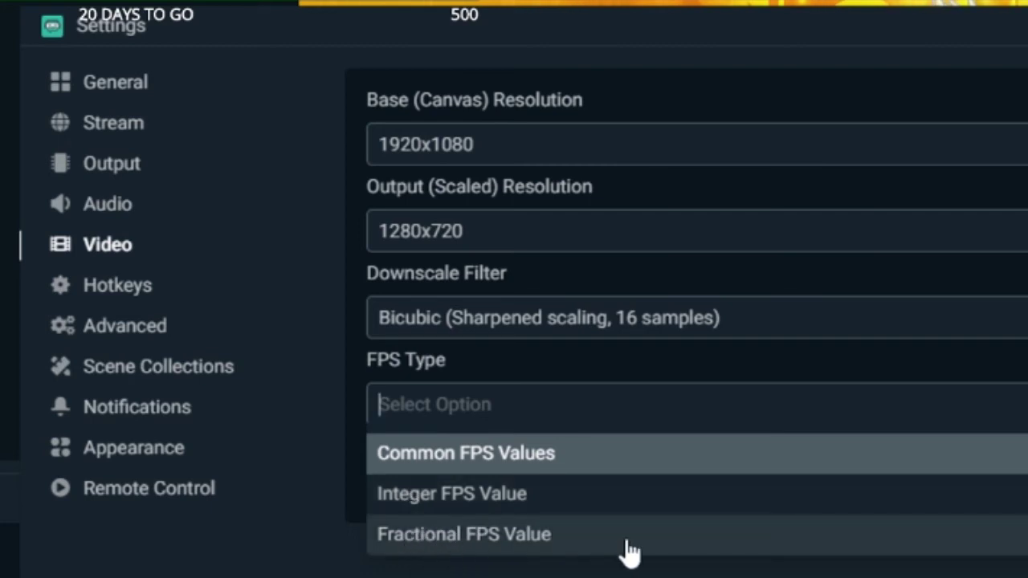
pyautogui.click(473, 454)
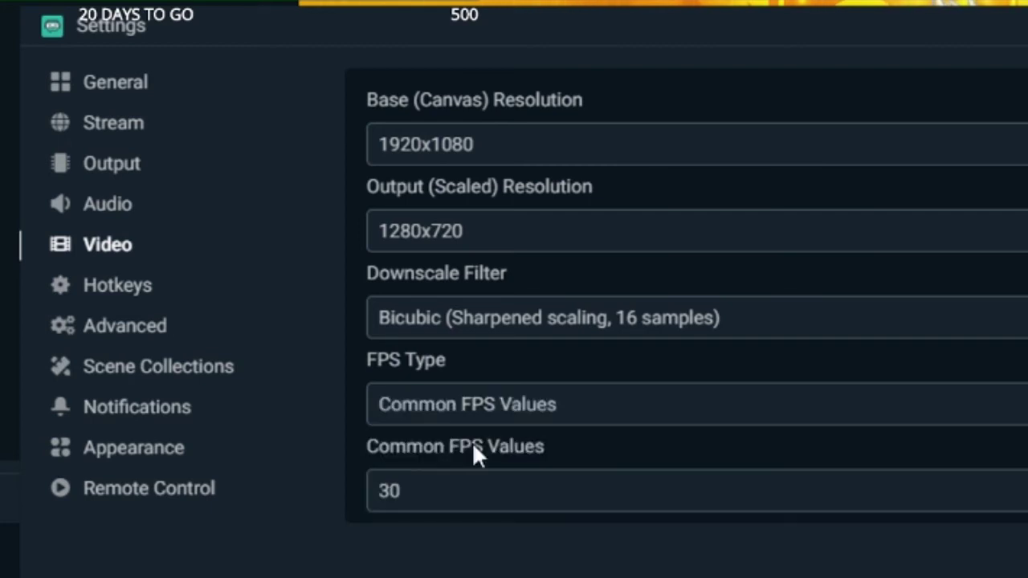
pyautogui.click(586, 499)
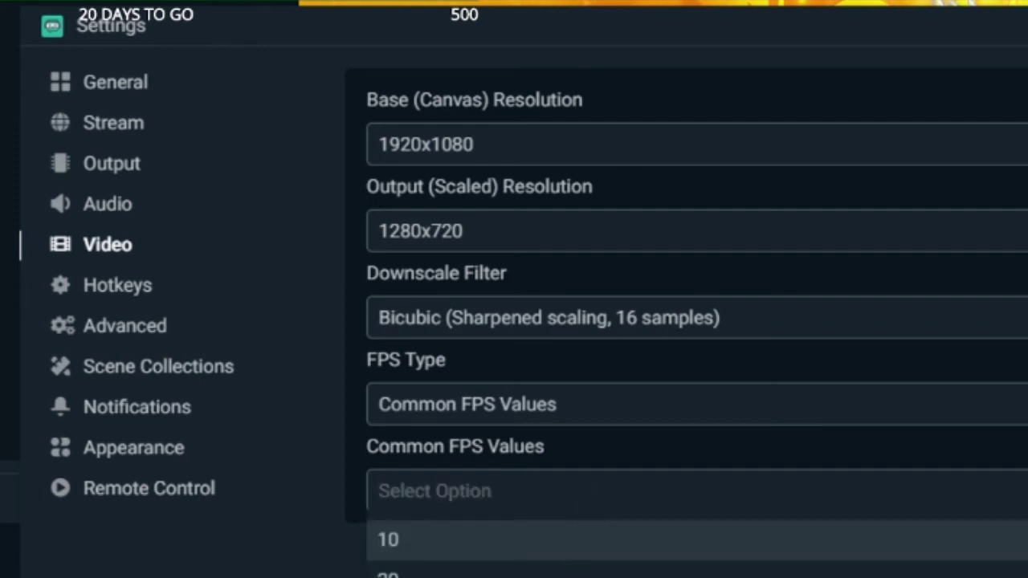
pyautogui.scroll(-2, 562, 361)
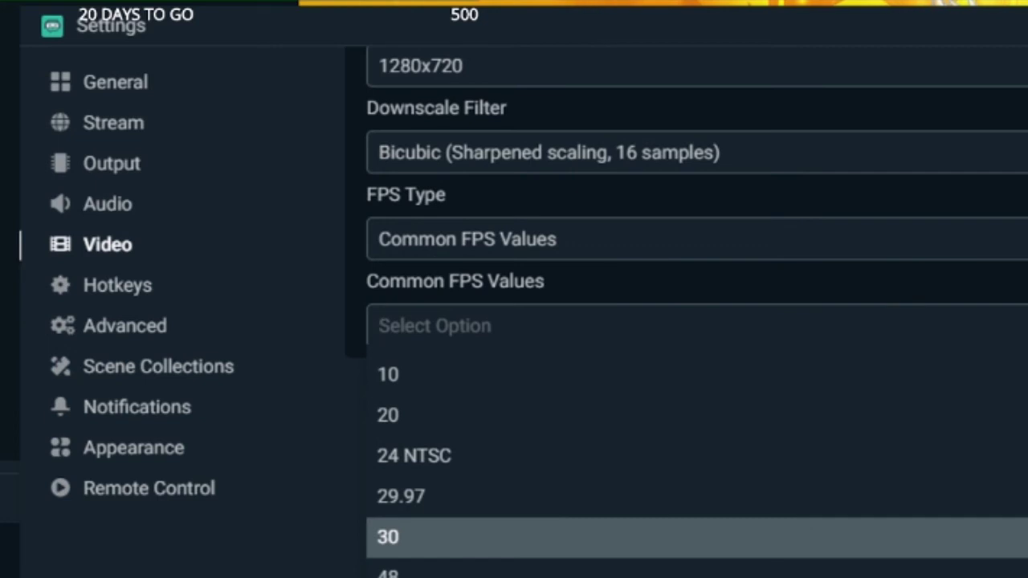
pyautogui.press('Down')
pyautogui.press('Down')
pyautogui.press('Down')
pyautogui.press('Return')
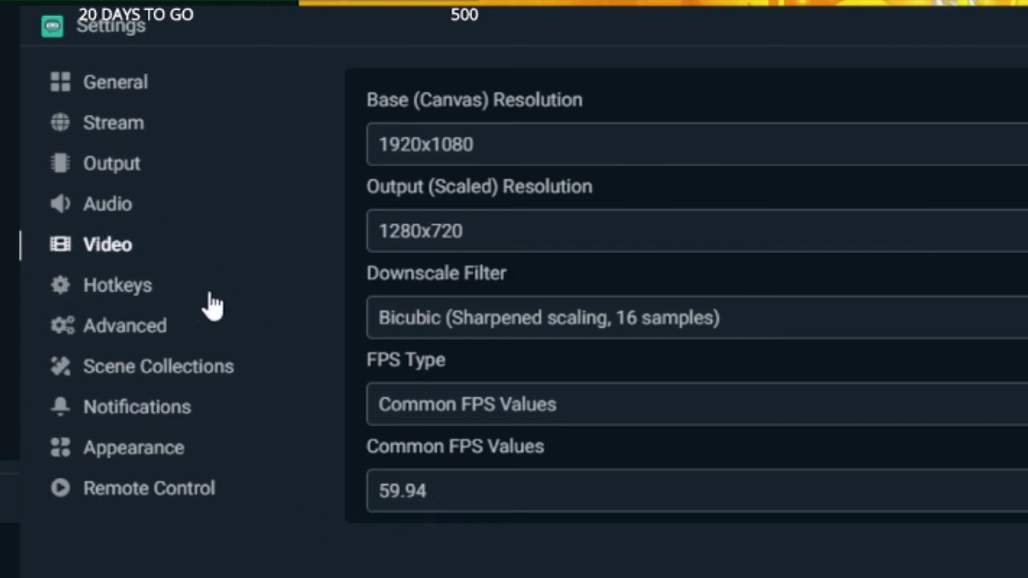
# Step: Look through the hotkey assignments for streaming, recording, studio mode and the individual sources
pyautogui.click(119, 290)
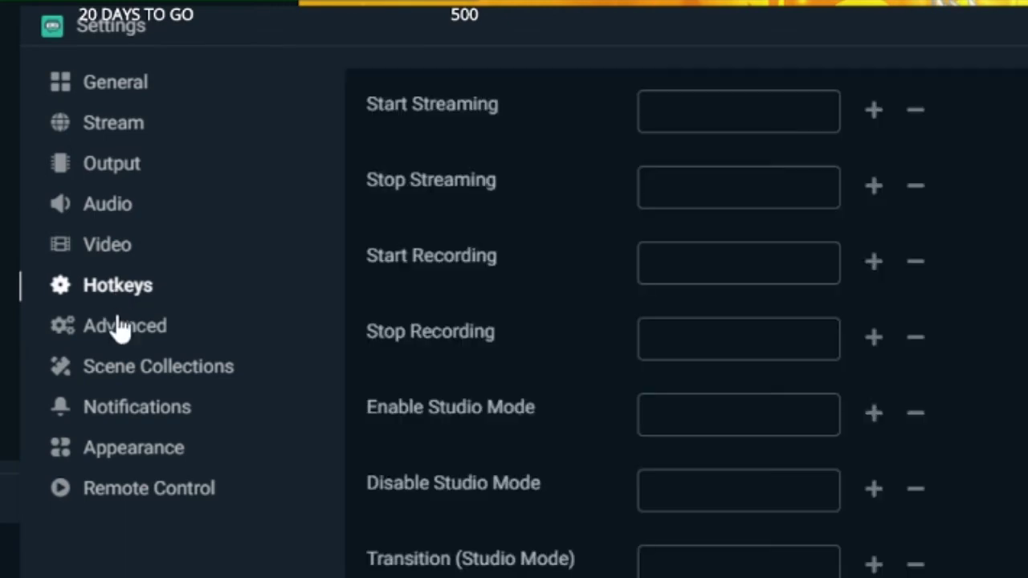
pyautogui.click(119, 333)
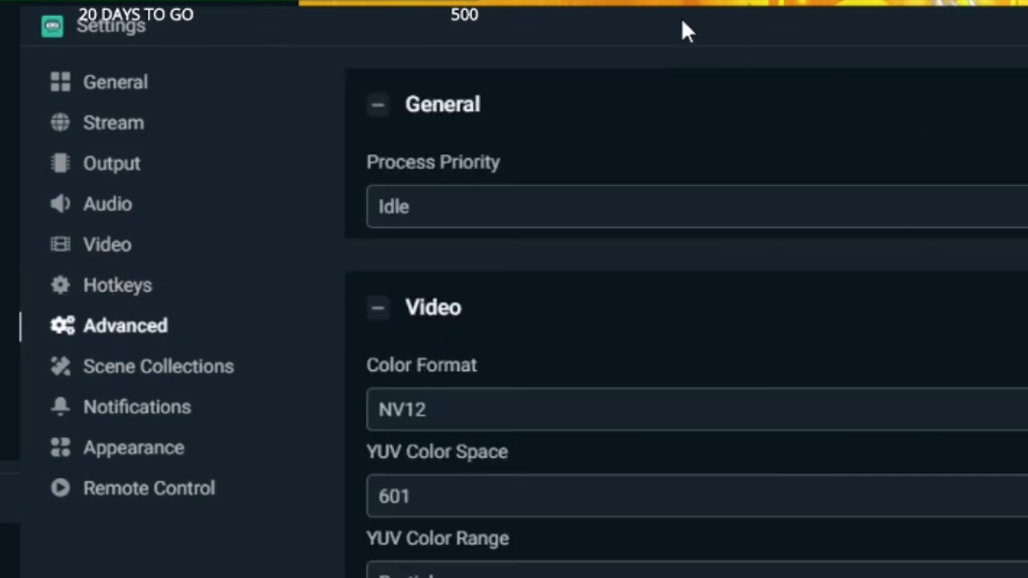
pyautogui.click(107, 293)
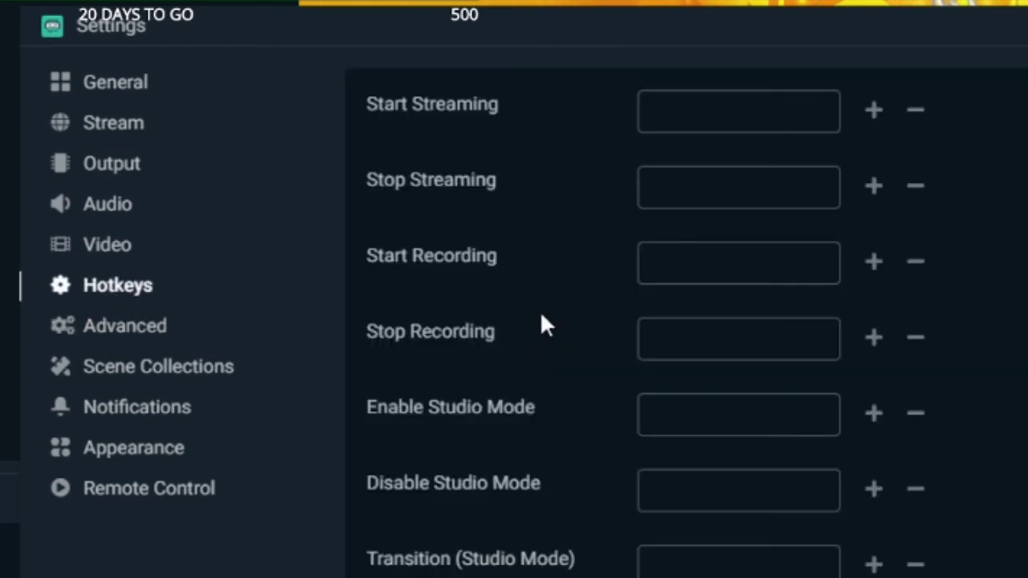
pyautogui.scroll(-10, 920, 367)
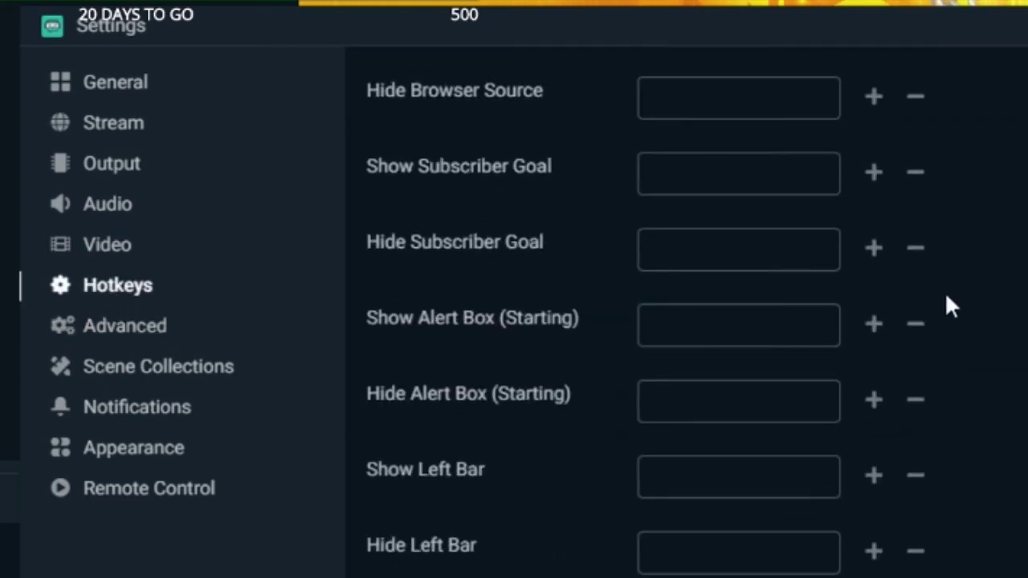
pyautogui.click(130, 343)
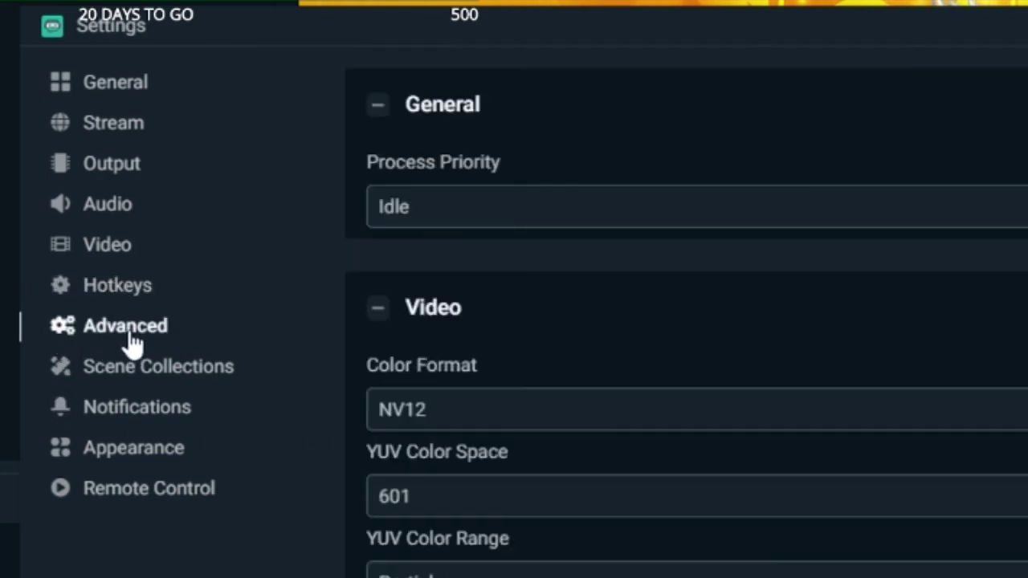
pyautogui.click(123, 294)
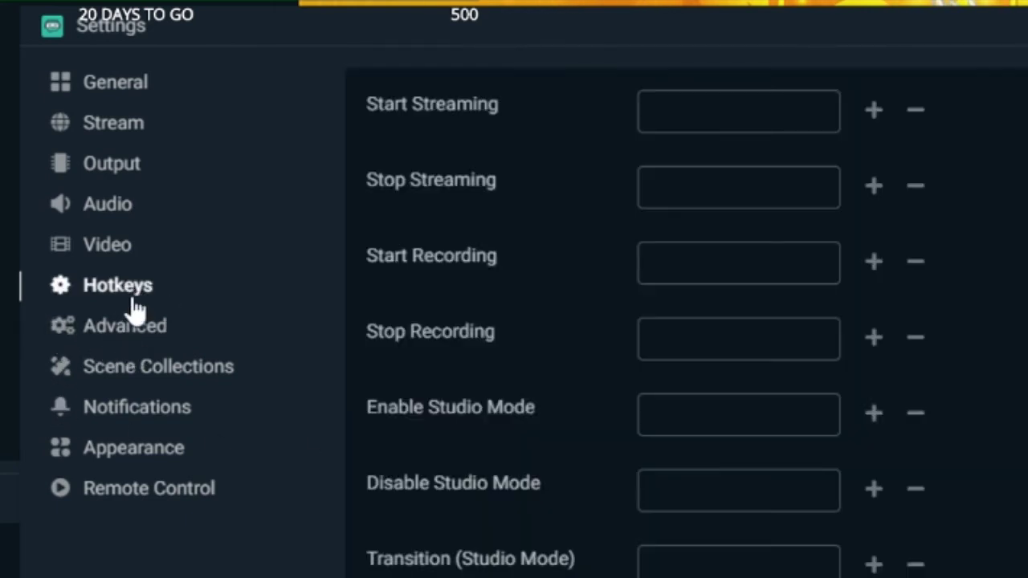
# Step: Set the process priority to Idle and the video color format to NV12 in the advanced settings
pyautogui.click(126, 339)
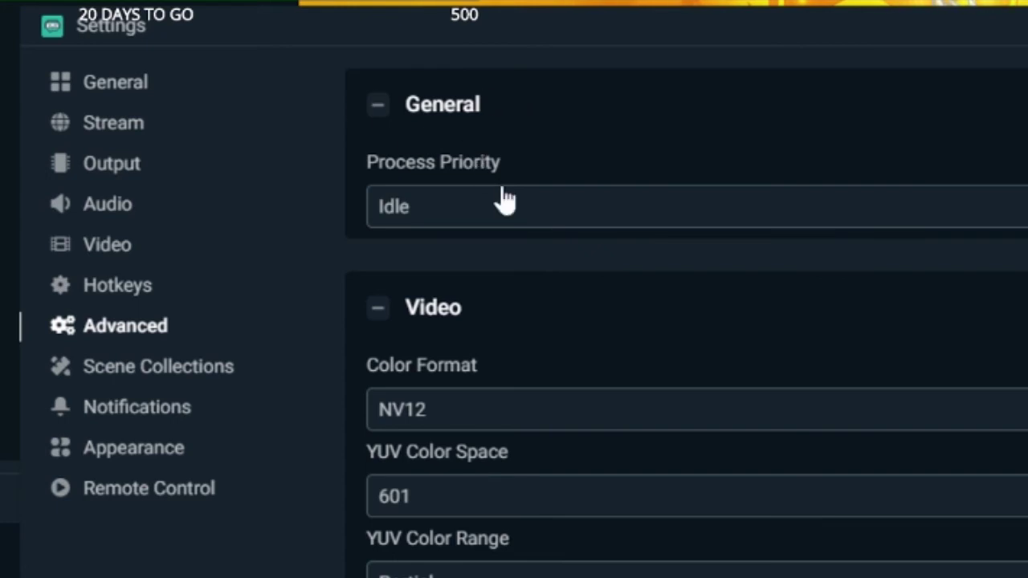
pyautogui.click(747, 207)
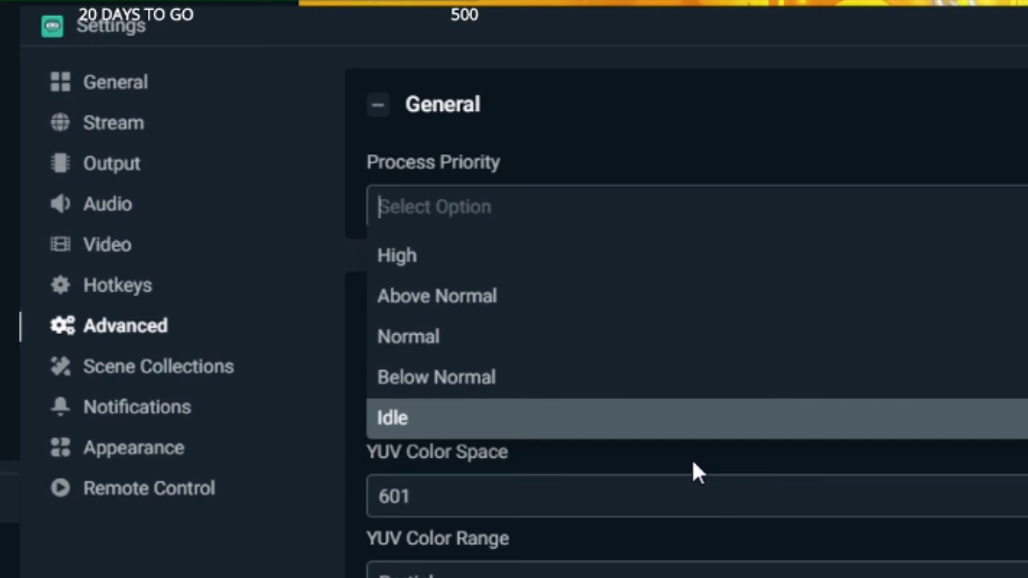
pyautogui.click(408, 421)
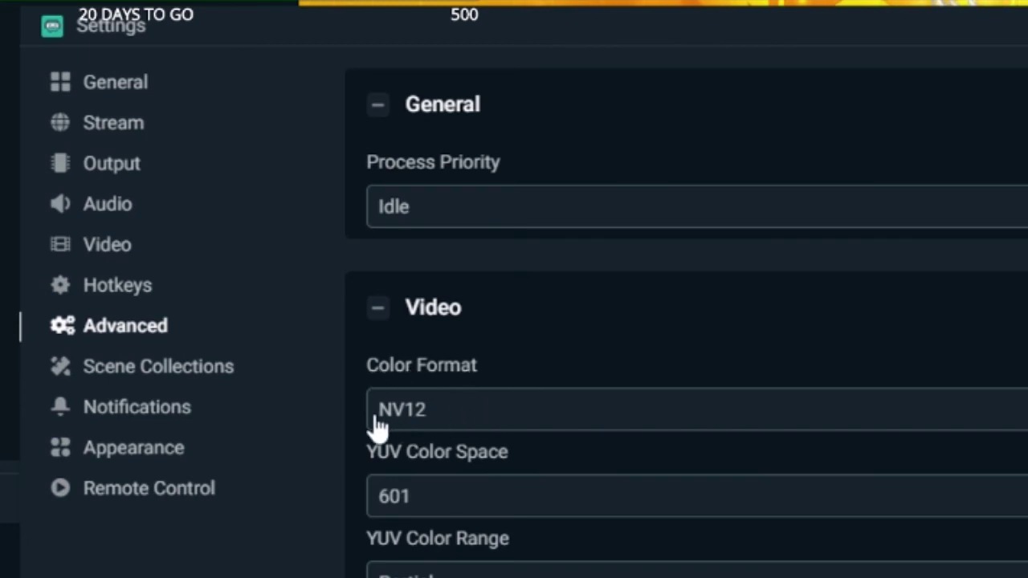
pyautogui.click(452, 429)
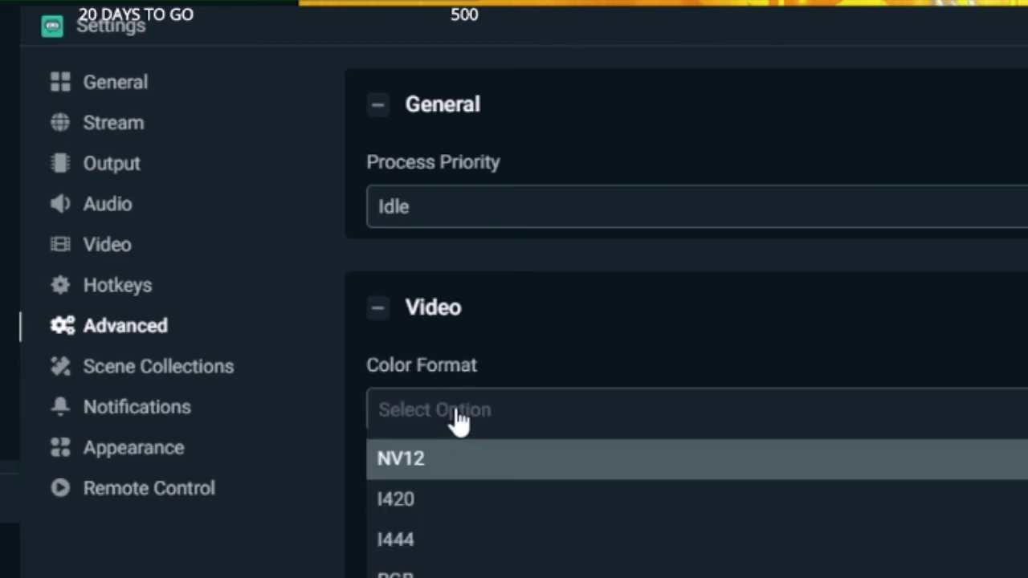
pyautogui.click(421, 458)
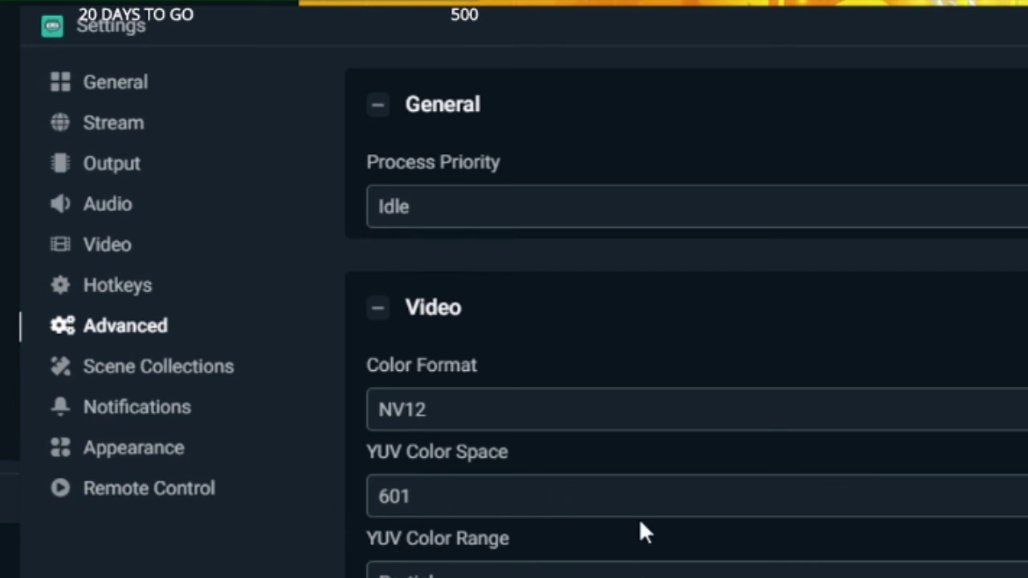
# Step: Examine the advanced color, audio monitoring, recording, replay buffer, stream delay, automatic reconnect and network settings
pyautogui.scroll(-3, 948, 498)
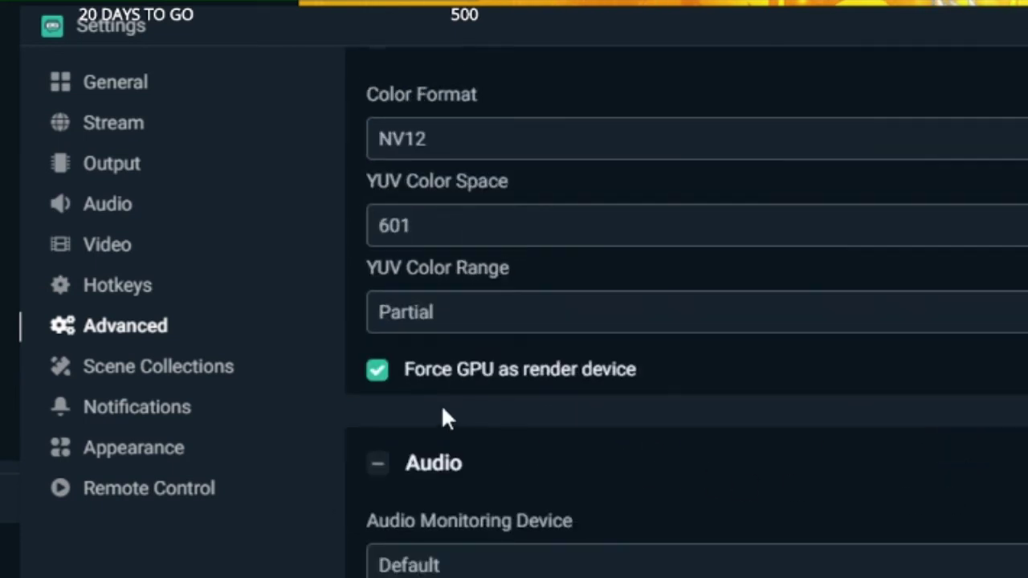
pyautogui.scroll(-5, 613, 486)
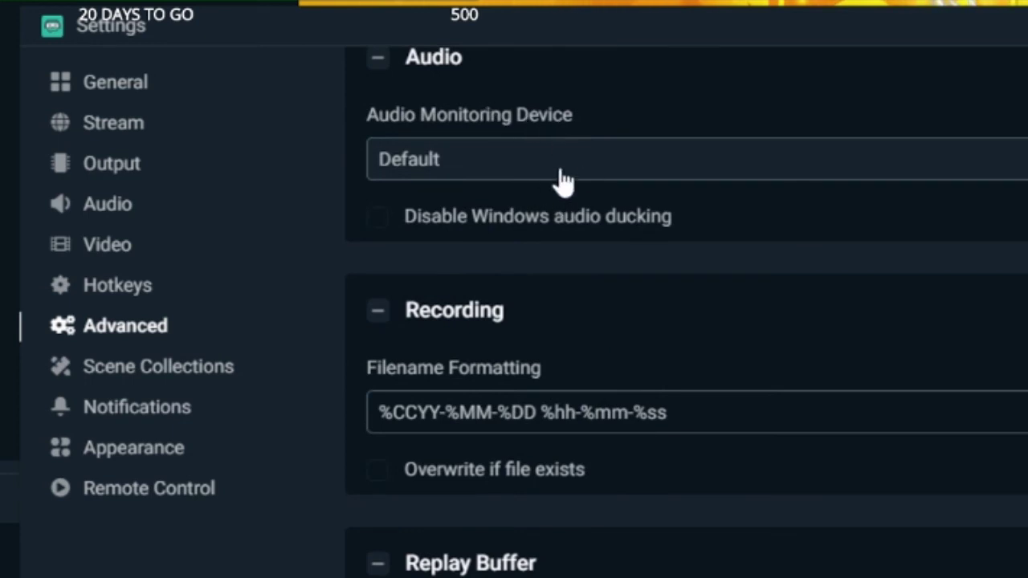
pyautogui.scroll(-6, 772, 482)
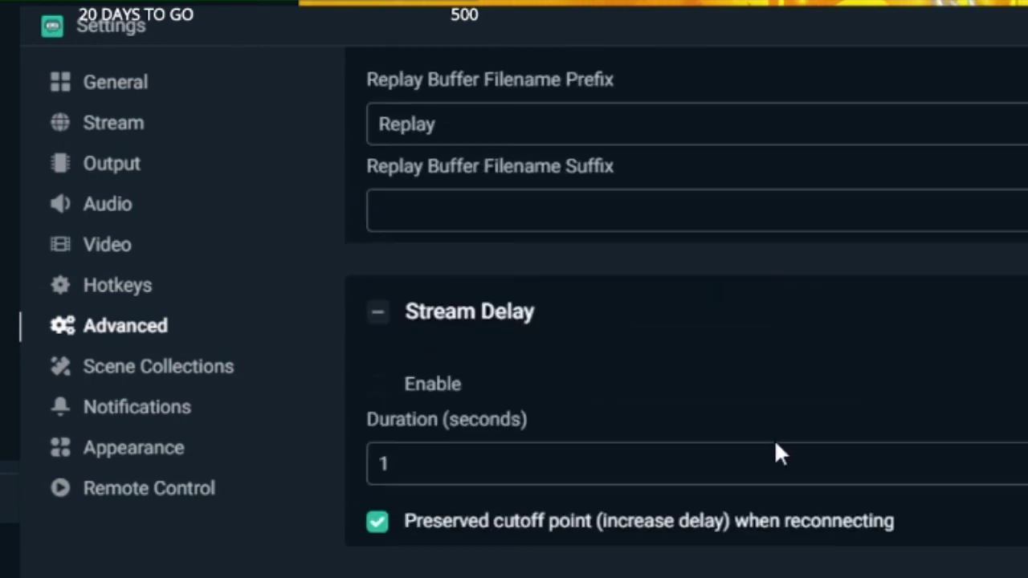
pyautogui.scroll(-3, 774, 442)
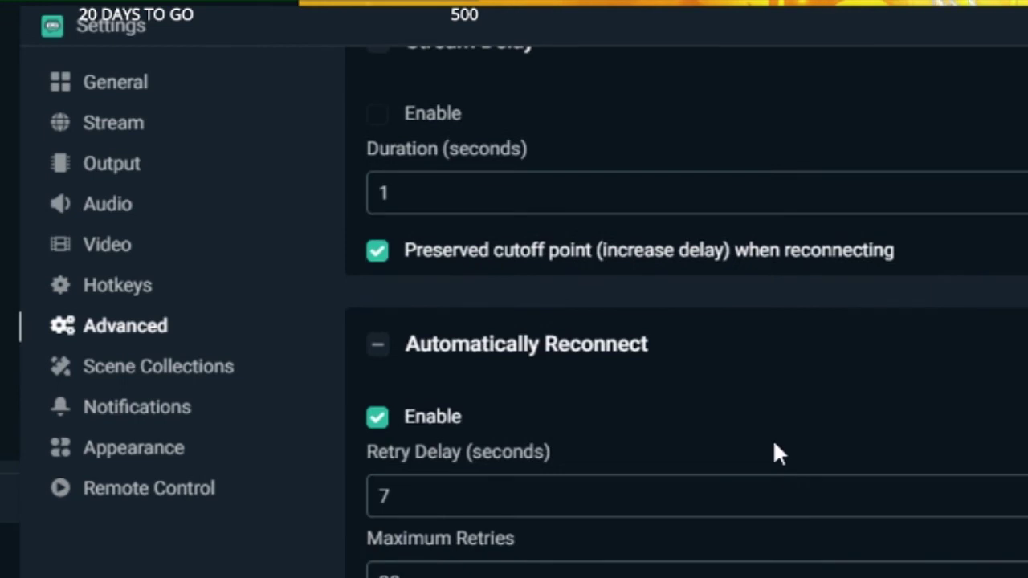
pyautogui.scroll(3, 618, 321)
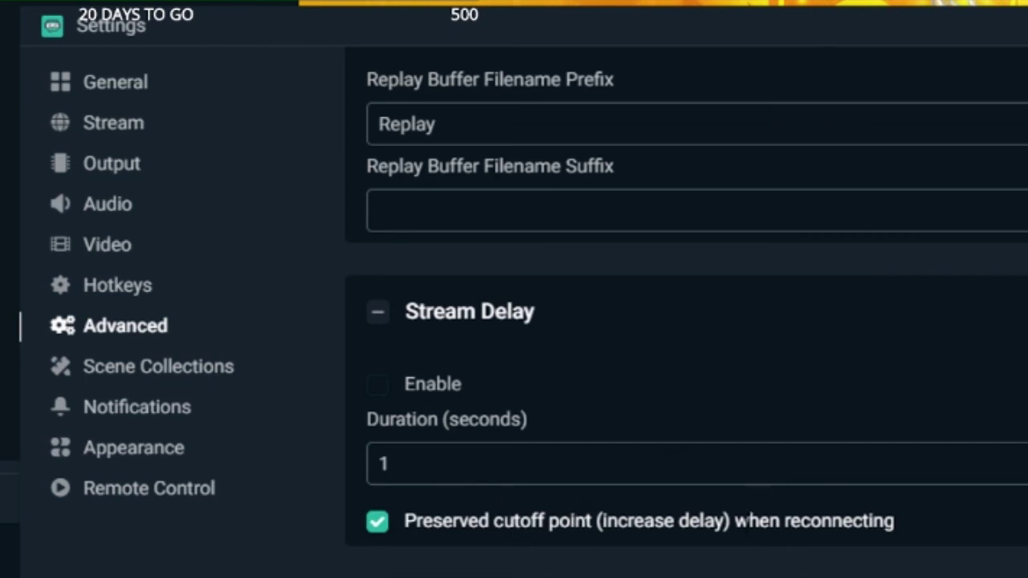
pyautogui.scroll(-3, 747, 520)
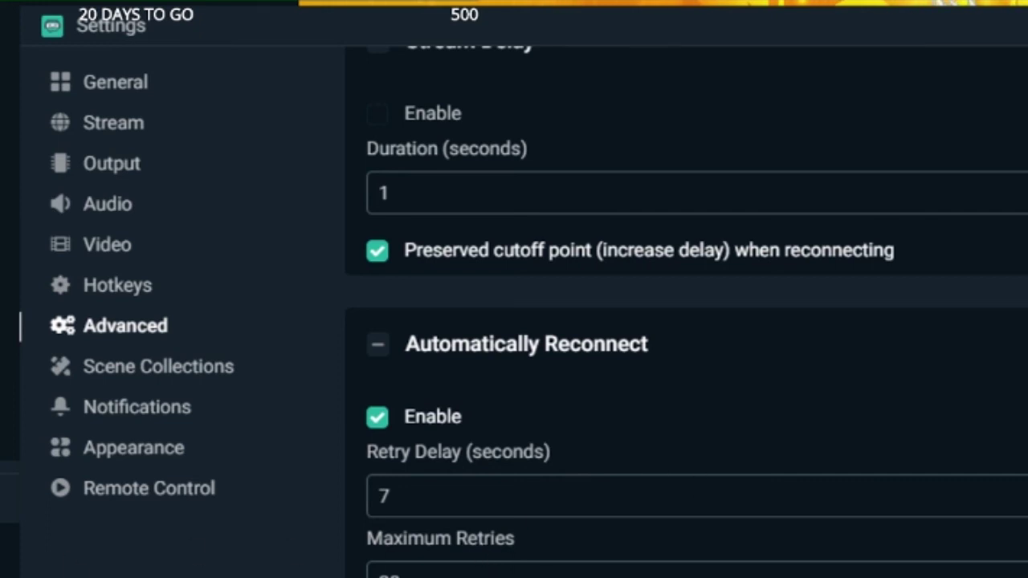
pyautogui.scroll(-5, 792, 386)
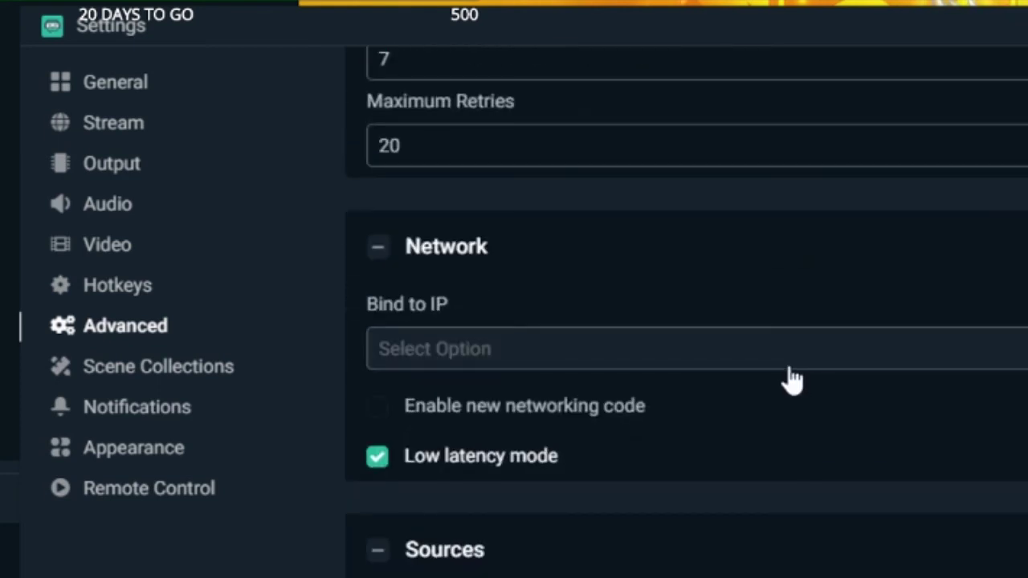
# Step: Bind the network connection to the Ethernet address 192.168.0.105 in the advanced settings
pyautogui.click(790, 366)
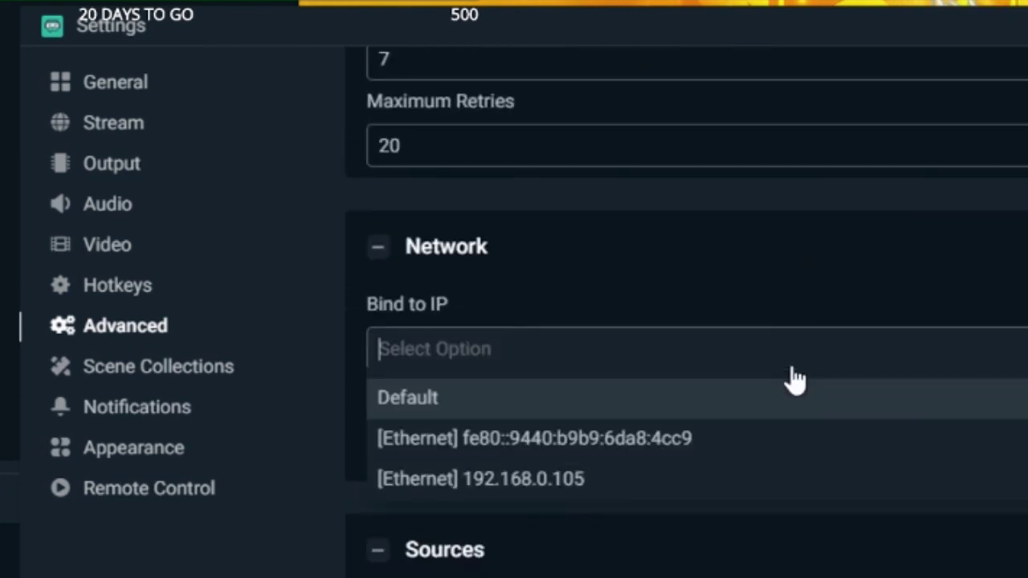
pyautogui.click(778, 286)
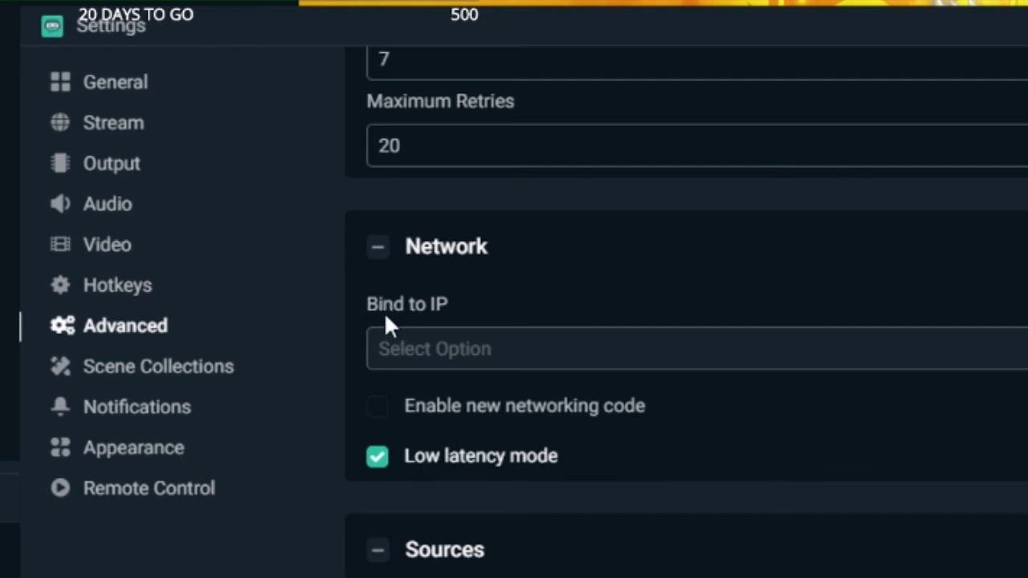
pyautogui.click(481, 354)
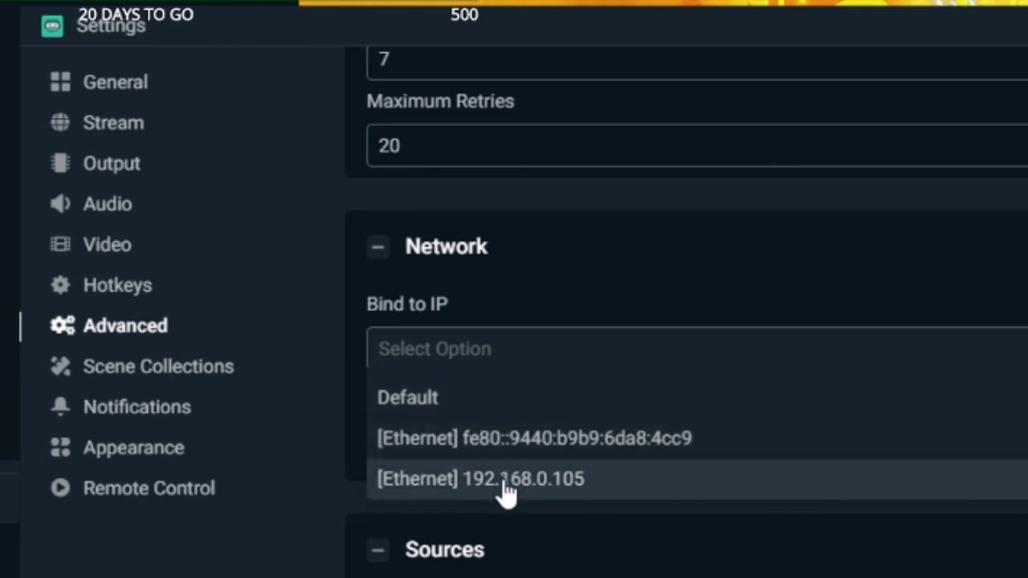
pyautogui.press('Return')
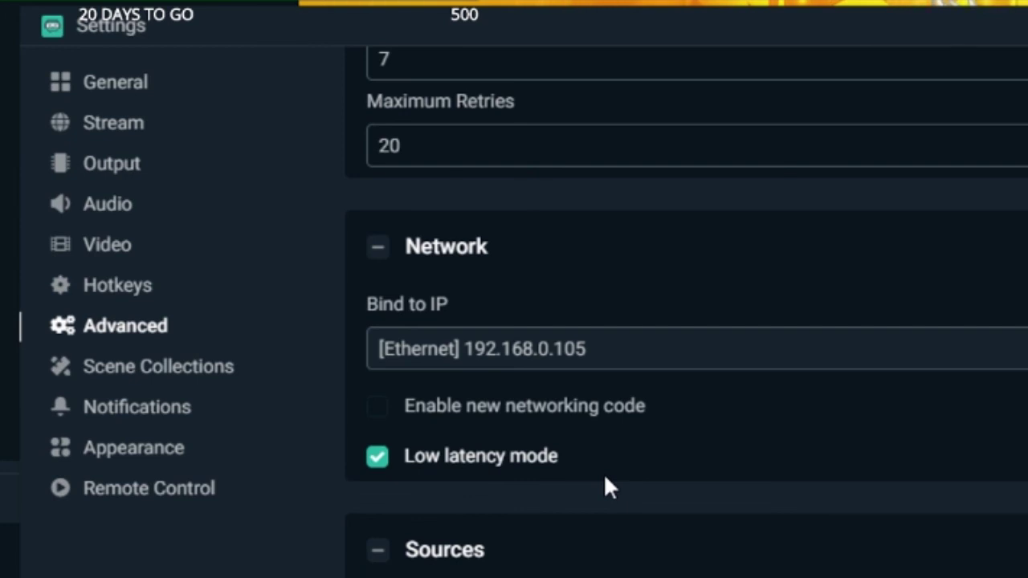
# Step: Look through the scene collection, notification, appearance, remote control and general settings, including the cache and going-live options
pyautogui.click(133, 367)
pyautogui.click(133, 424)
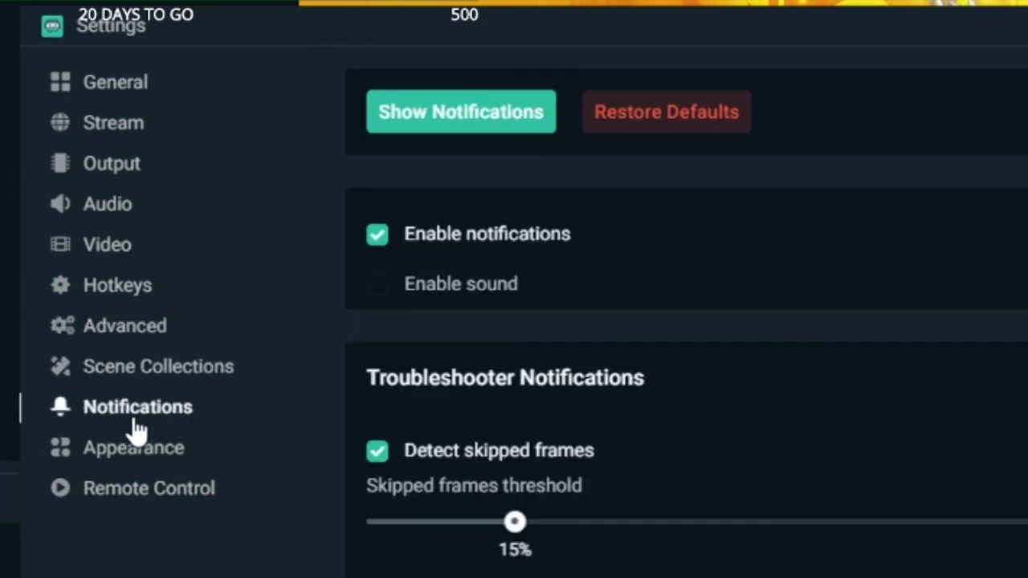
pyautogui.click(158, 464)
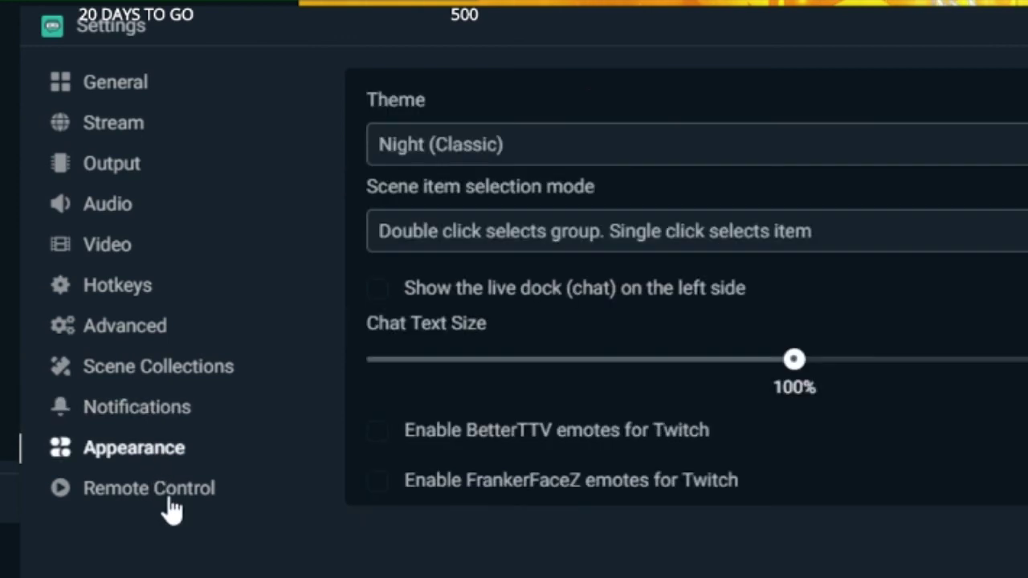
pyautogui.click(147, 499)
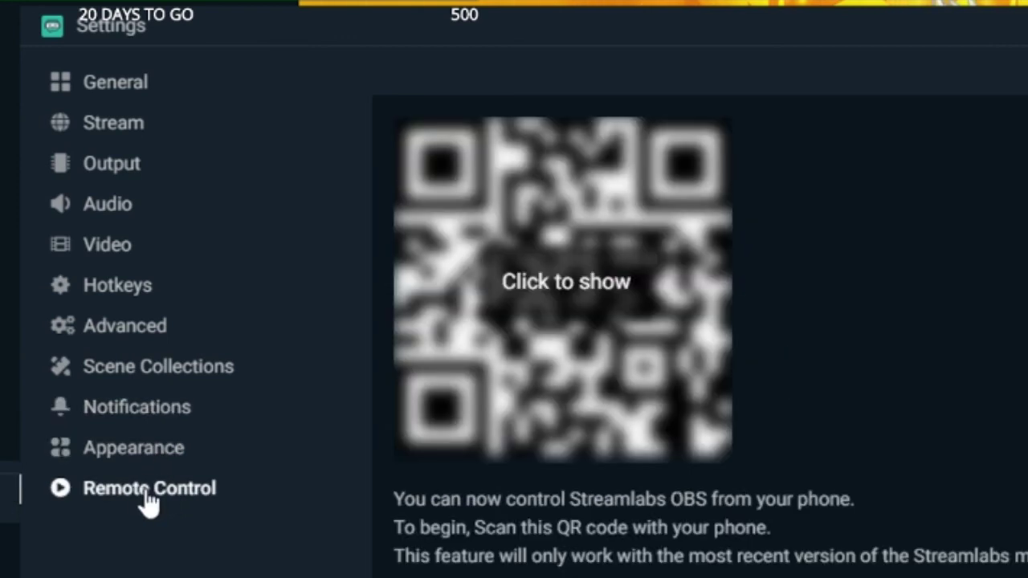
pyautogui.click(131, 457)
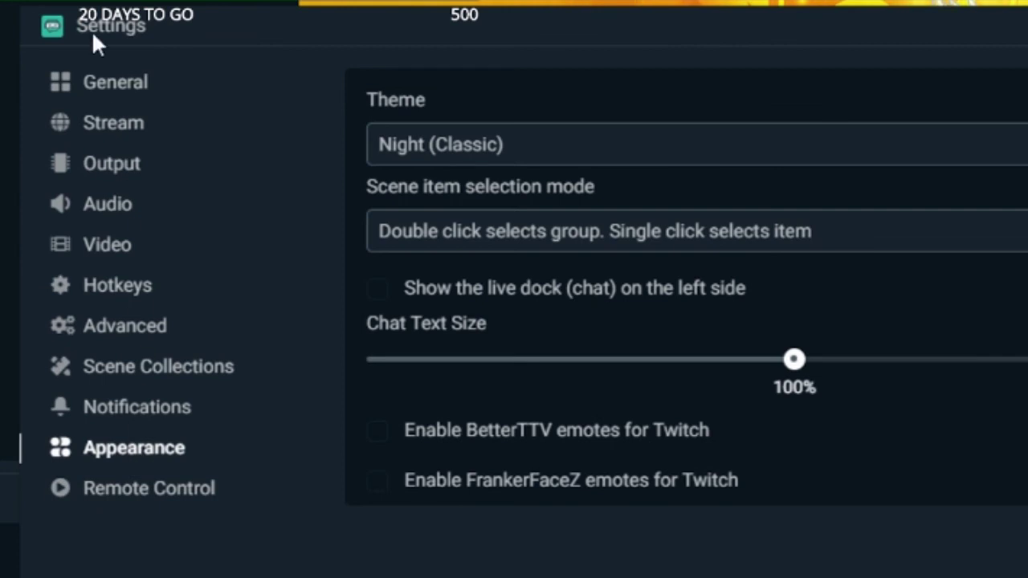
pyautogui.click(97, 90)
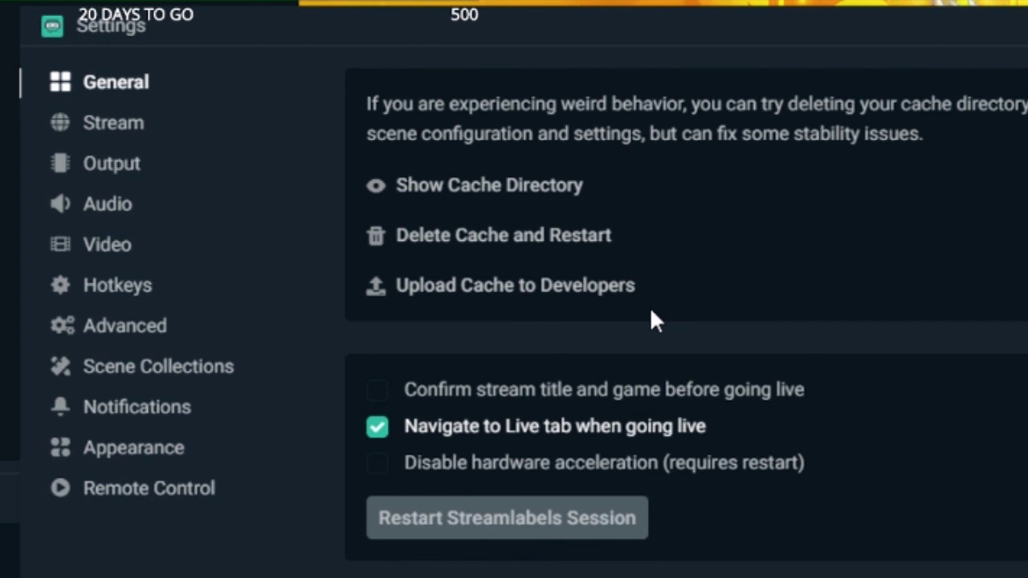
pyautogui.scroll(-7, 643, 326)
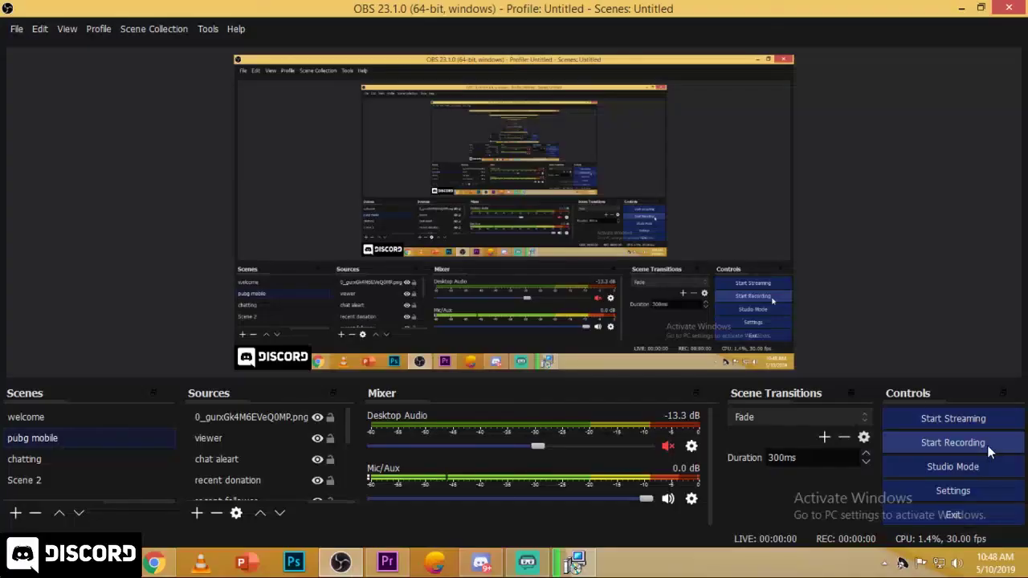
# Step: Start recording in OBS with the pubg mobile scene active
pyautogui.click(1007, 444)
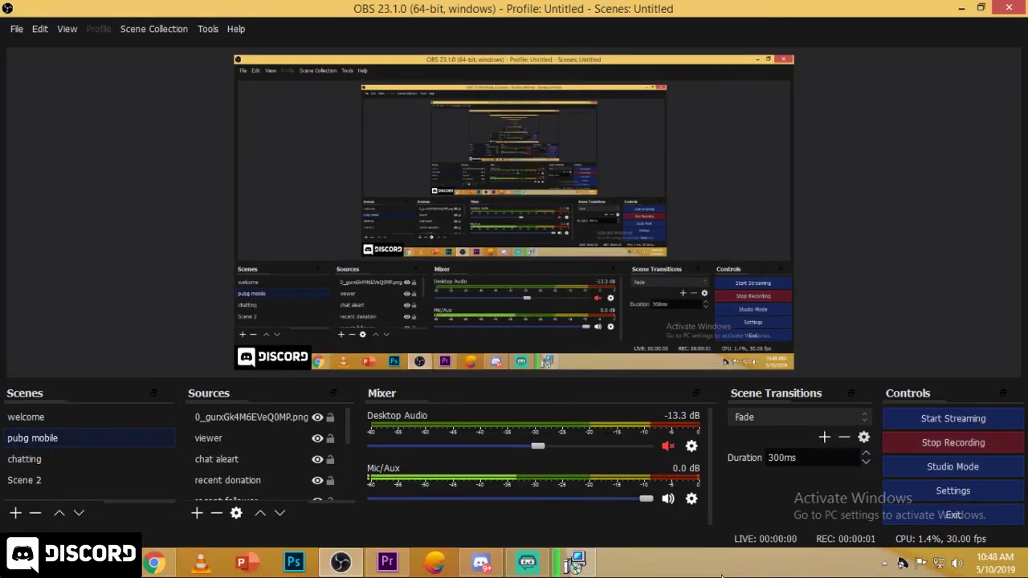